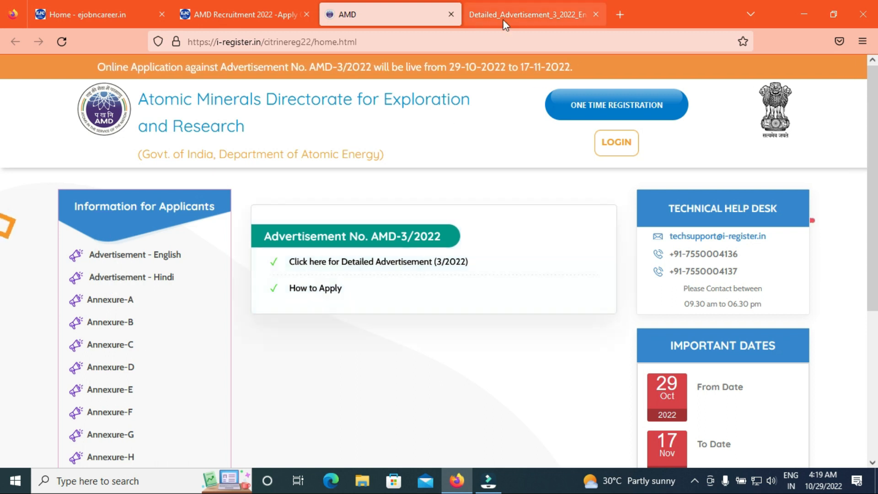
Step: Open the Detailed Advertisement 3/2022 PDF and read the application dates, exam schedule and first vacant post
left_click(507, 17)
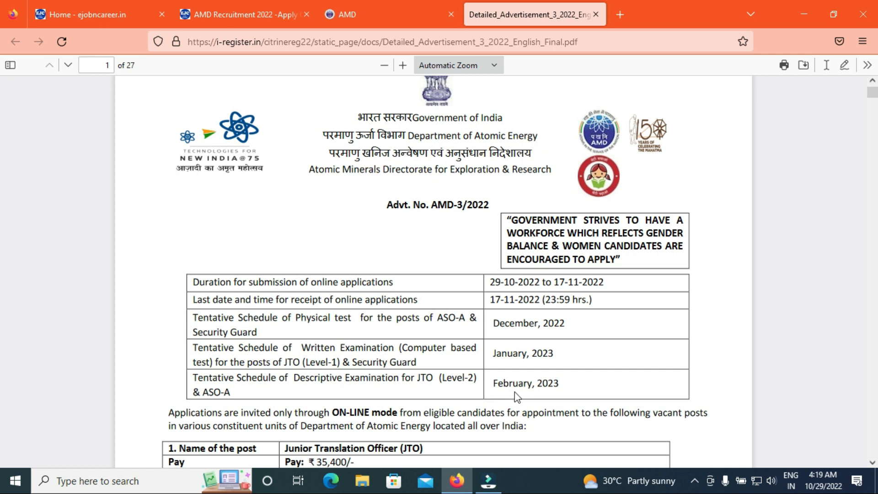
scroll(2, 100, "down", 4)
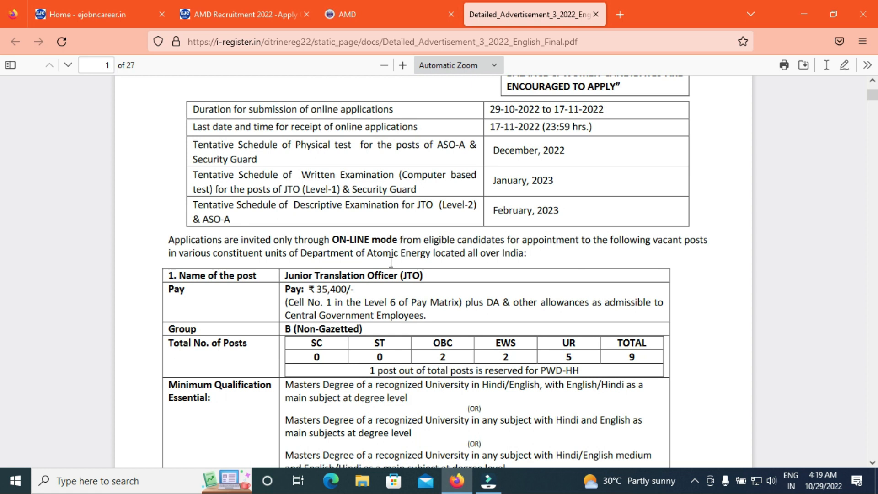
Step: Review the AMD Recruitment 2022 article's important dates, vacancies, salary, age limit, qualification, fees and selection procedure
left_click(238, 10)
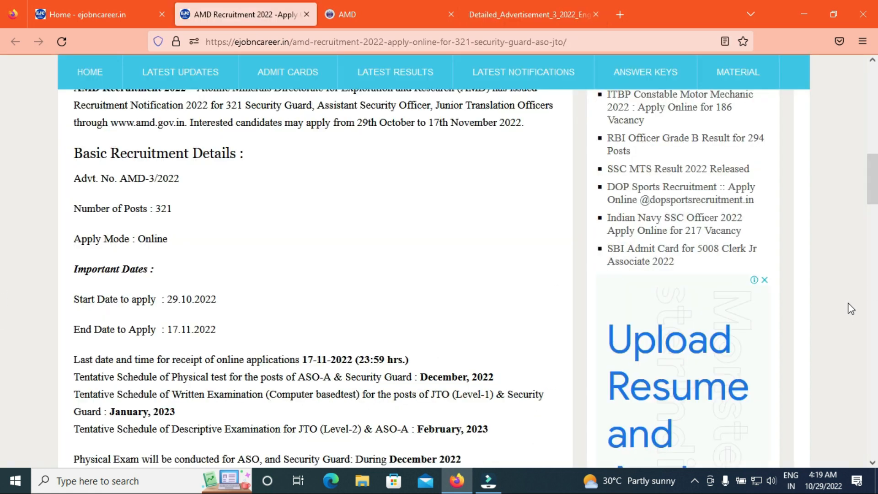
scroll(2, 211, "down", 3)
scroll(1, 211, "down", 4)
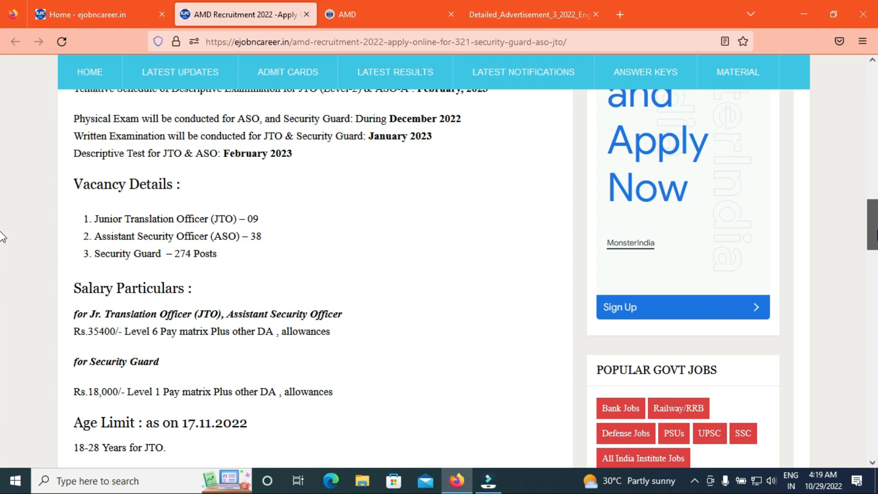
scroll(2, 237, "down", 1)
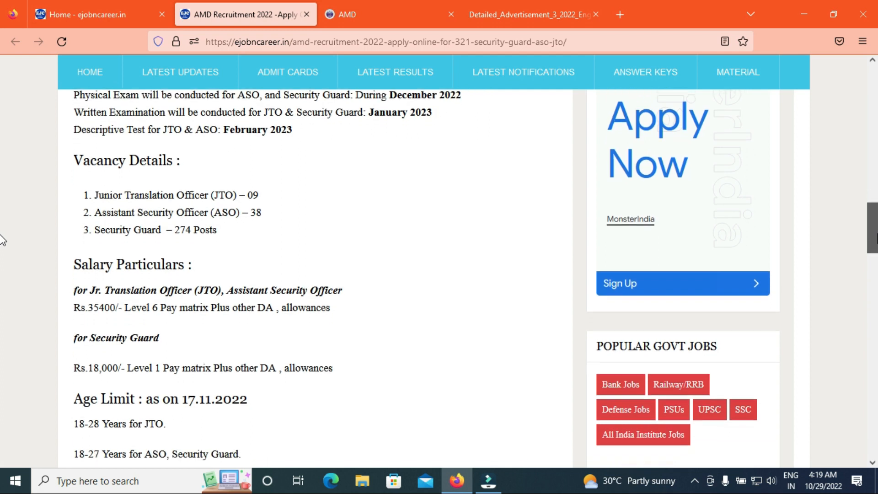
scroll(2, 240, "down", 3)
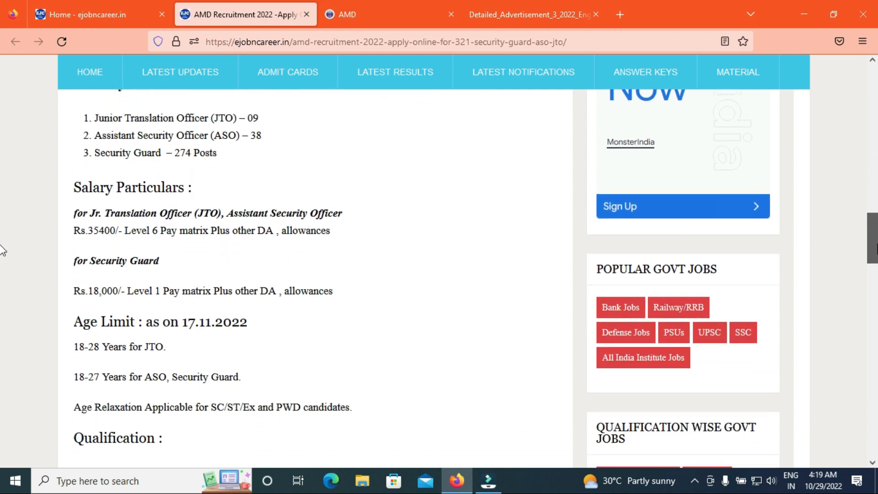
scroll(2, 251, "down", 1)
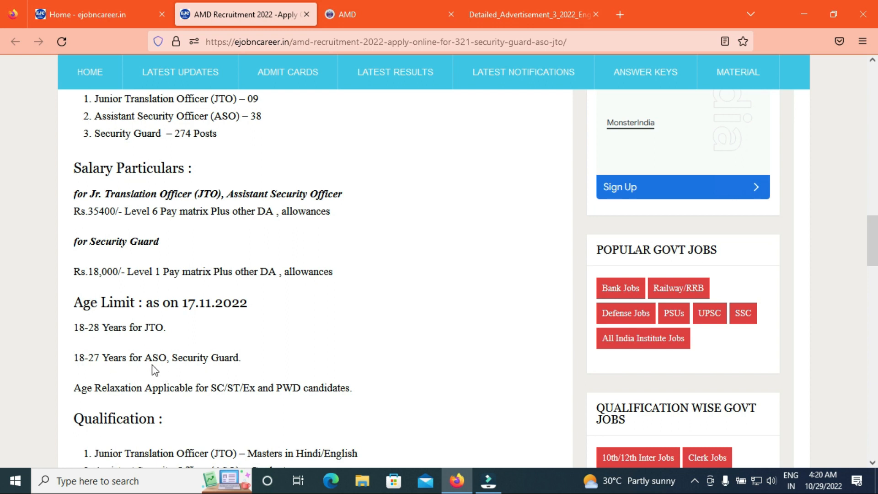
left_click_drag(876, 239, 876, 268)
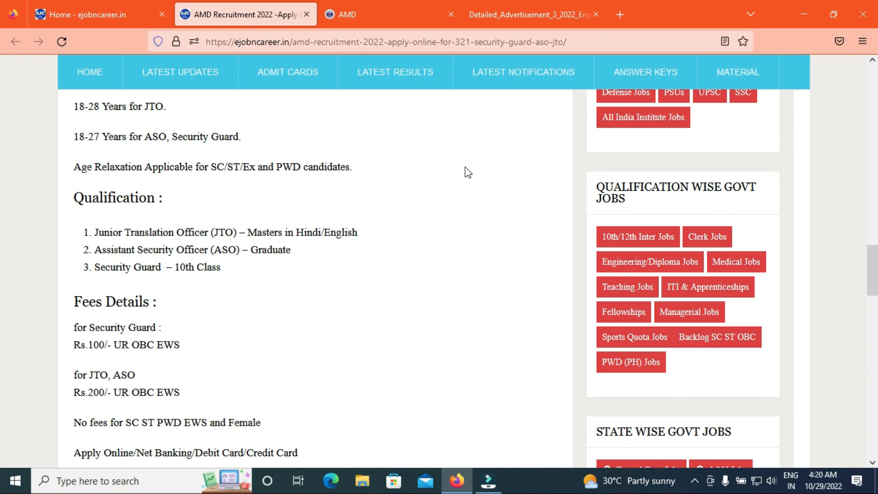
left_click_drag(876, 266, 876, 282)
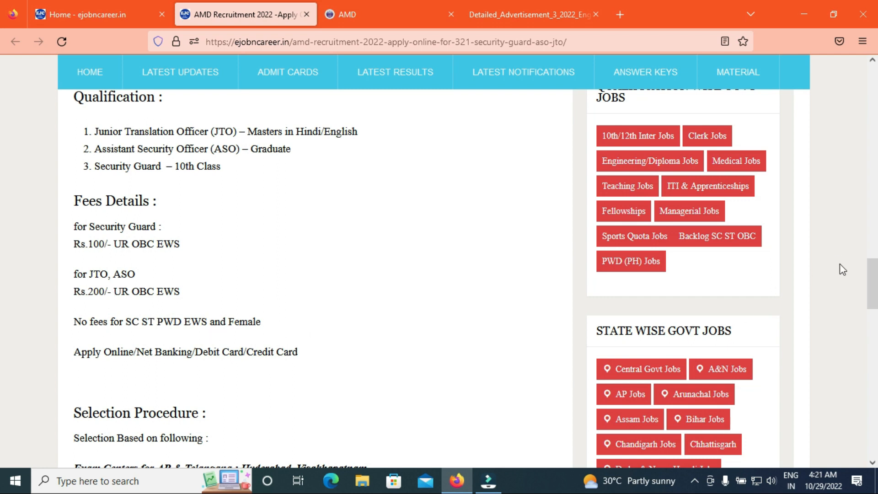
scroll(3, 302, "down", 5)
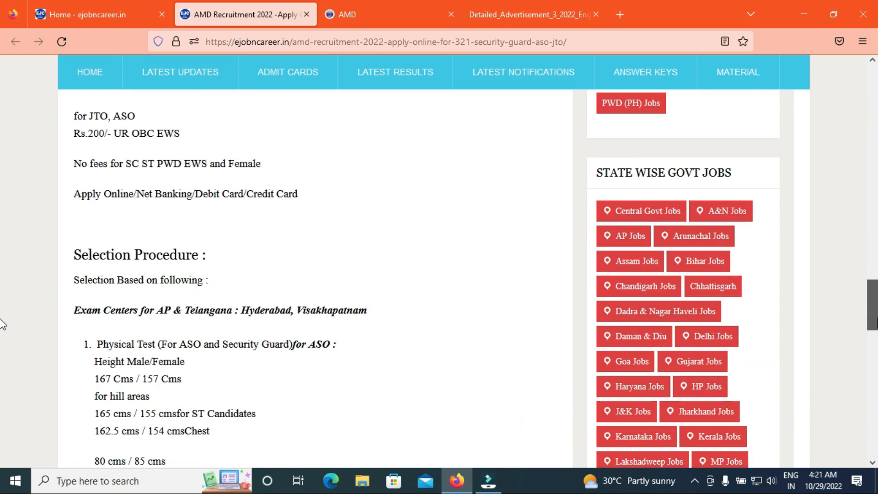
scroll(3, 335, "down", 1)
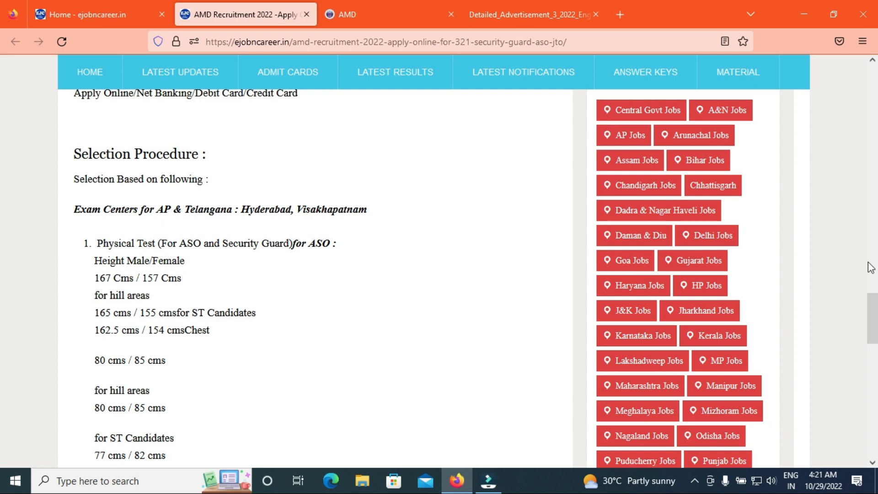
left_click_drag(877, 329, 874, 153)
Step: Open the One Time Registration form from the AMD recruitment home page and look over its Primary Details fields
left_click(363, 14)
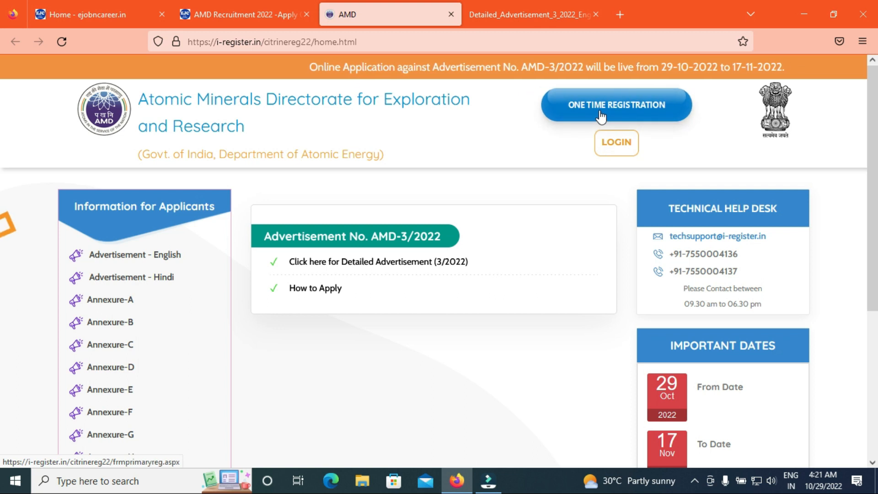
left_click(602, 117)
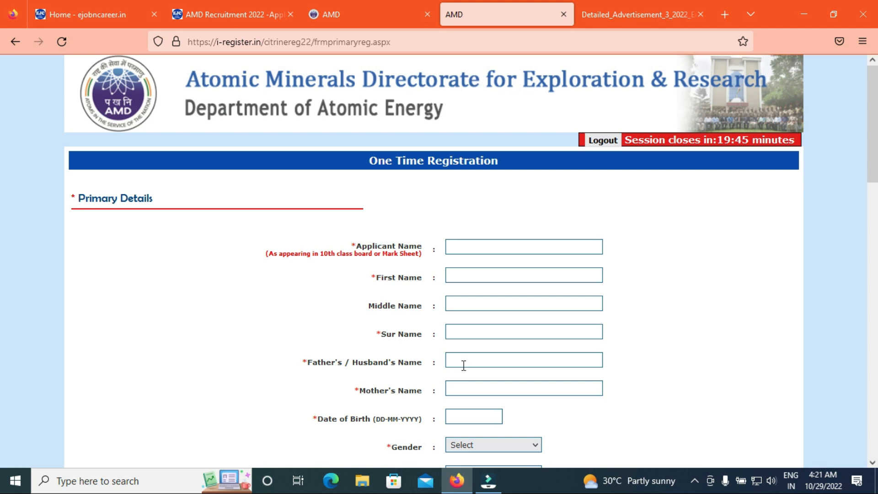
left_click(473, 415)
left_click(257, 324)
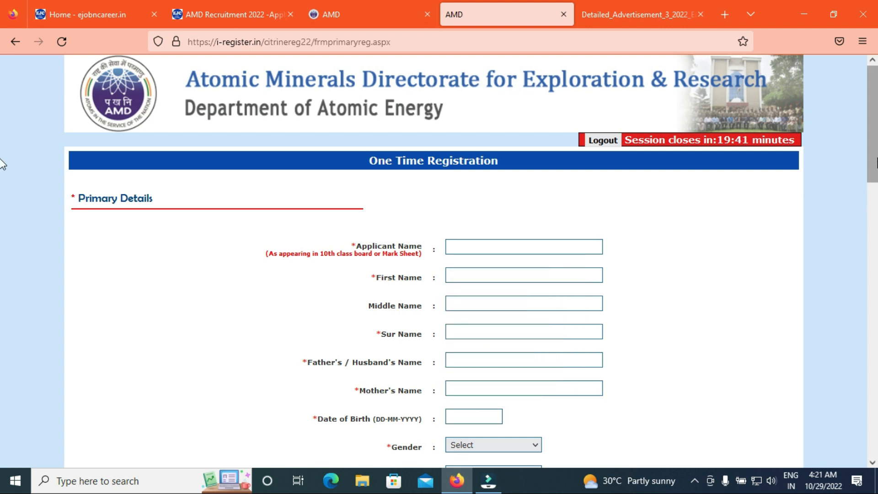
scroll(1, 185, "down", 2)
scroll(2, 185, "down", 3)
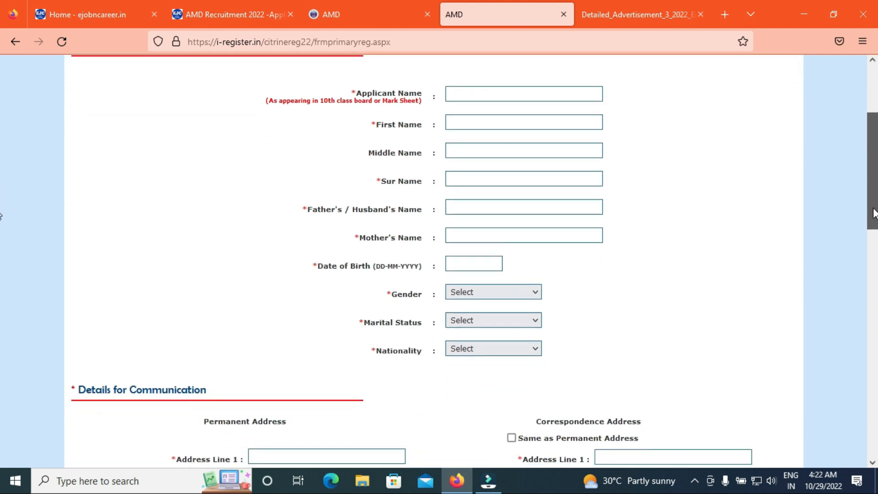
Step: Check the gender and marital status choices in Primary Details and set the nationality to CITIZEN OF INDIA
left_click(496, 281)
left_click(280, 283)
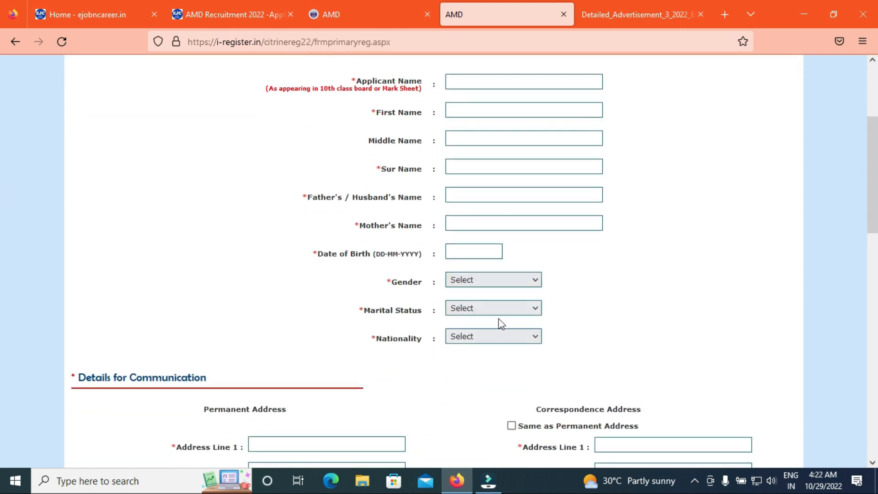
left_click(500, 309)
left_click(311, 317)
left_click(473, 339)
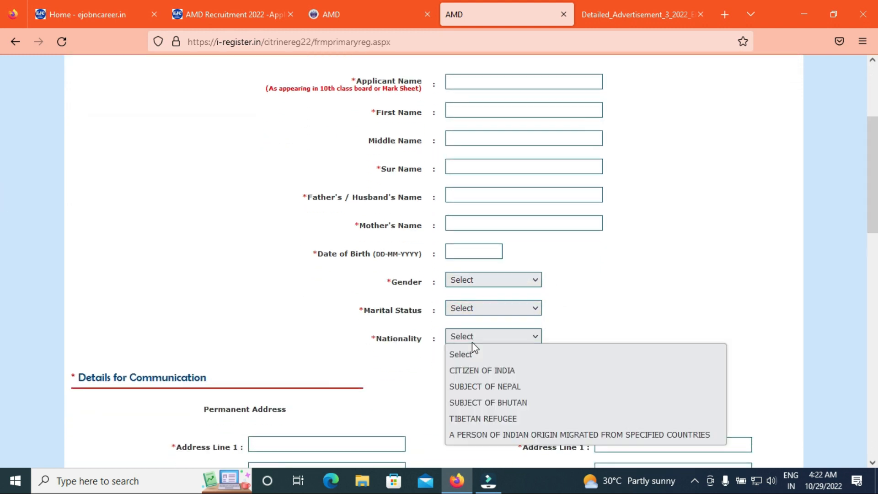
left_click(487, 369)
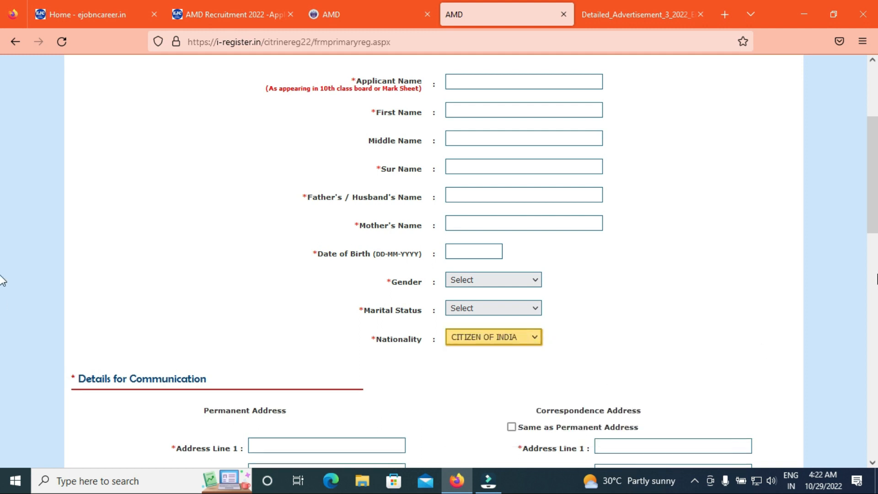
Step: Examine the registration form's address, mobile, email, Aadhaar, login ID, password and captcha fields
scroll(2, 206, "down", 3)
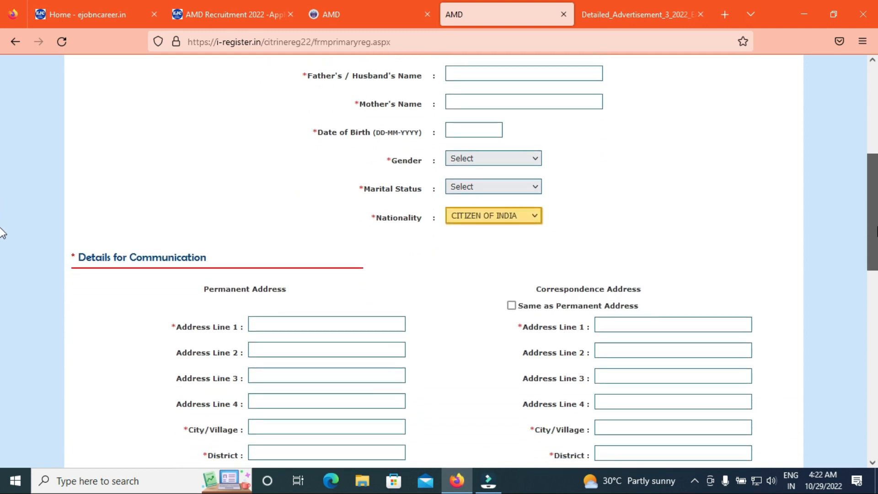
scroll(3, 234, "down", 2)
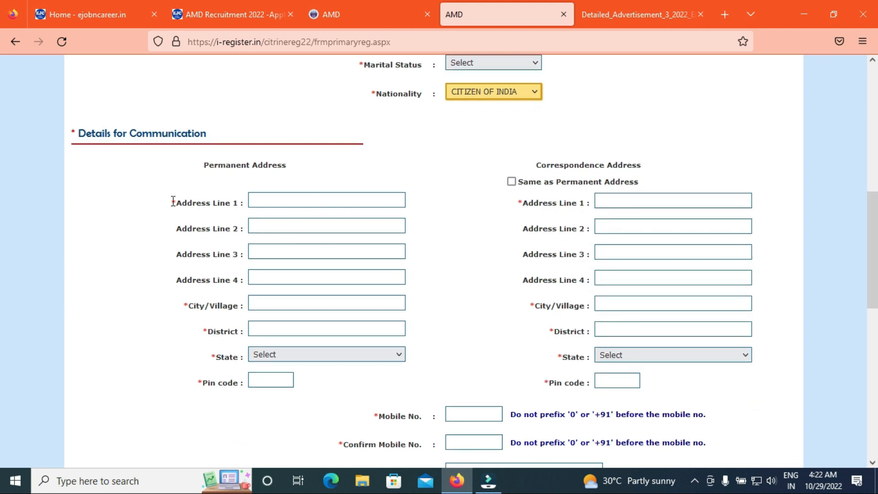
left_click_drag(176, 202, 181, 202)
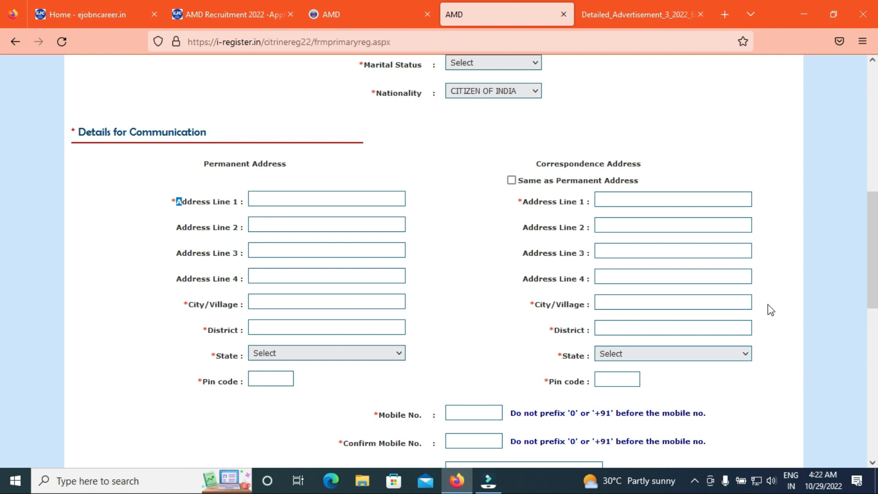
scroll(817, 337, "down", 4)
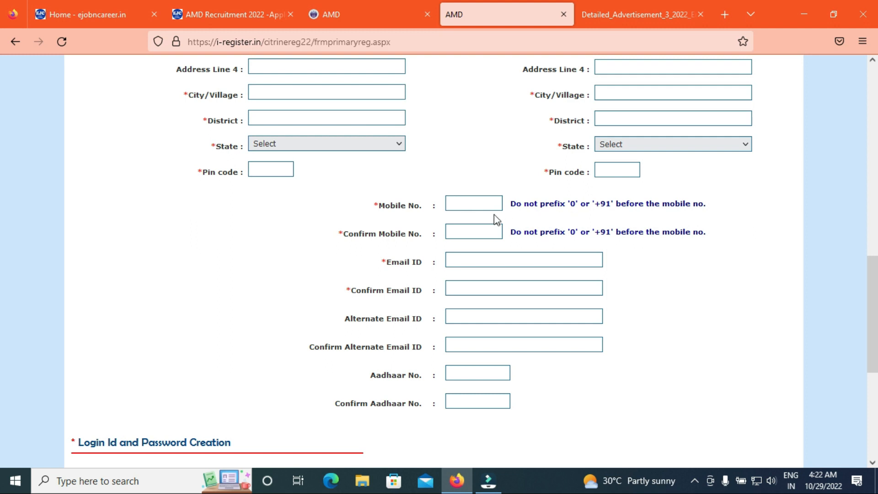
left_click(471, 204)
left_click(465, 237)
left_click(476, 258)
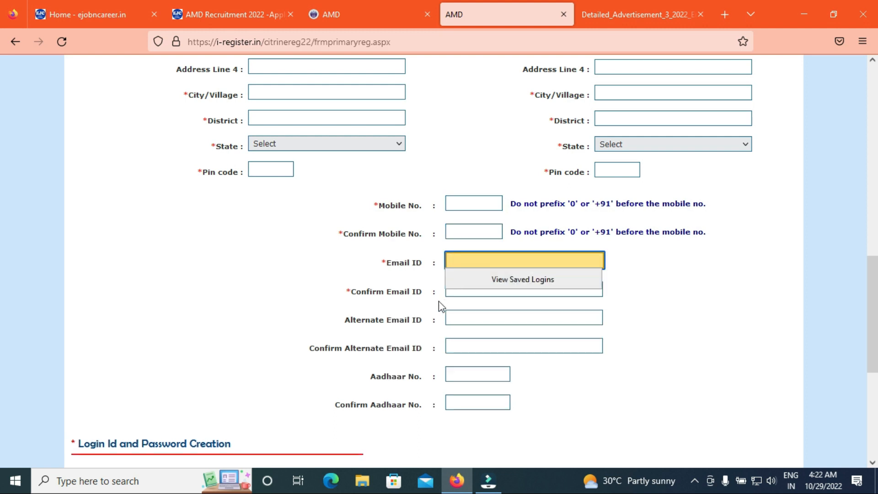
left_click(363, 277)
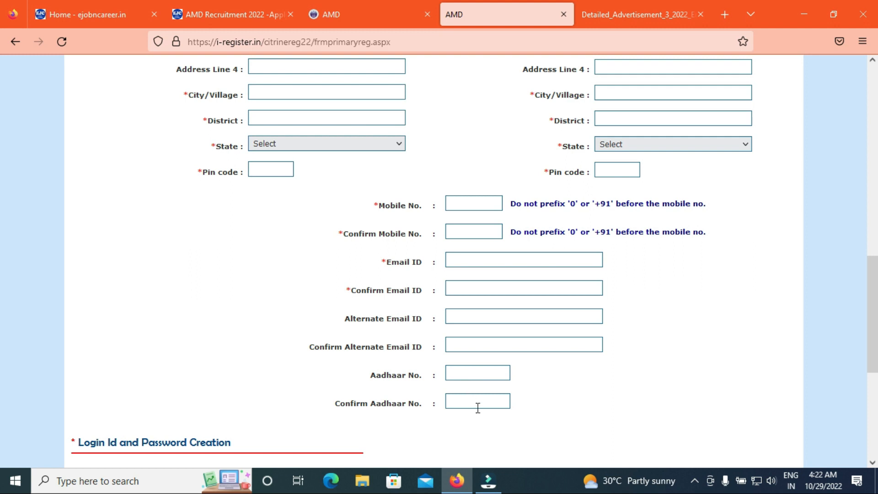
scroll(2, 389, "down", 4)
scroll(4, 412, "down", 1)
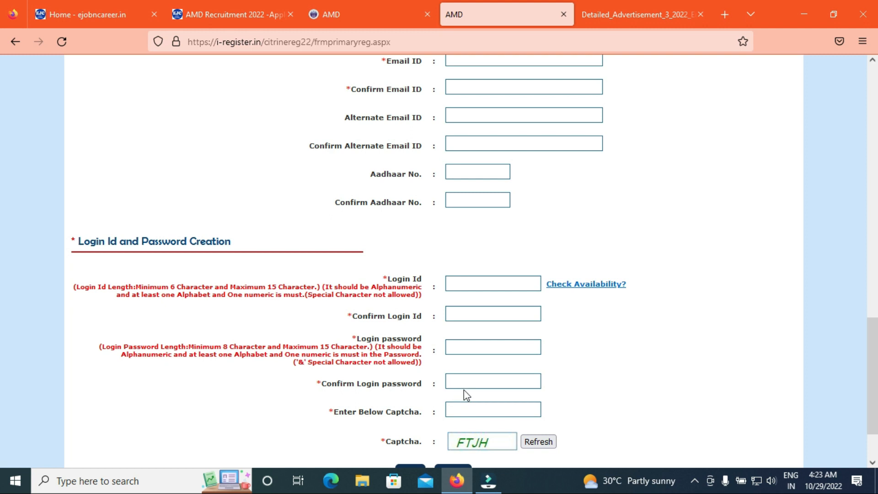
Step: Check the primary details, addresses, contact data, captcha entry and declaration on the One Time Registration Confirmation page
scroll(873, 382, "down", 3)
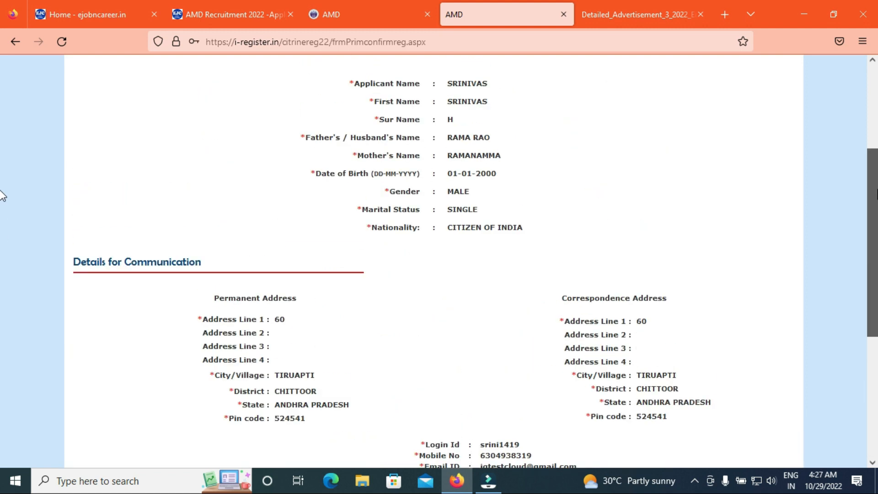
scroll(2, 146, "up", 5)
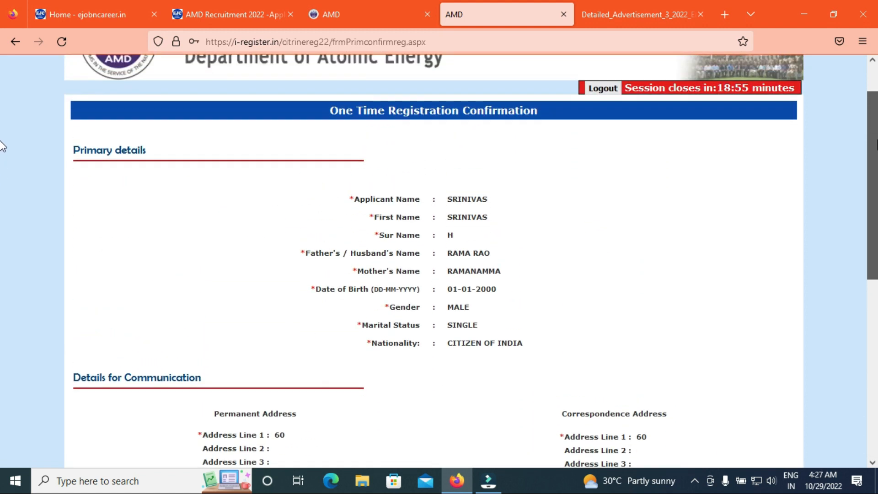
scroll(2, 159, "down", 1)
scroll(1, 174, "down", 4)
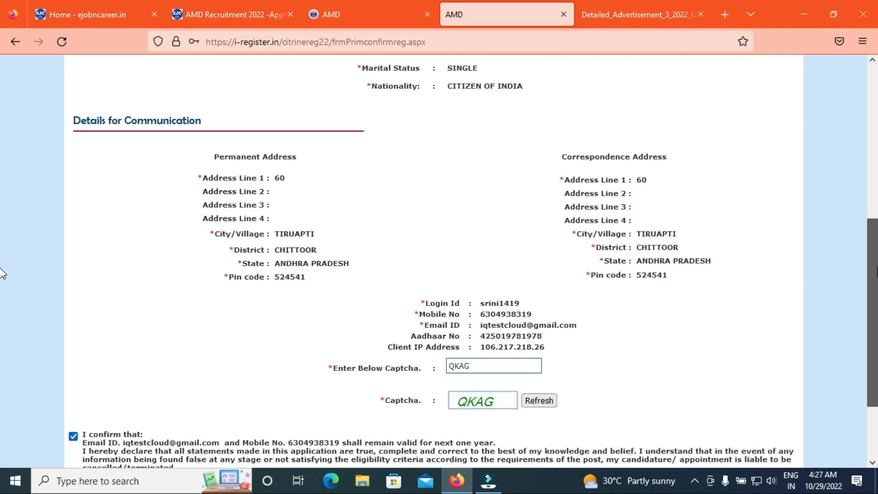
scroll(2, 265, "up", 1)
scroll(2, 257, "down", 1)
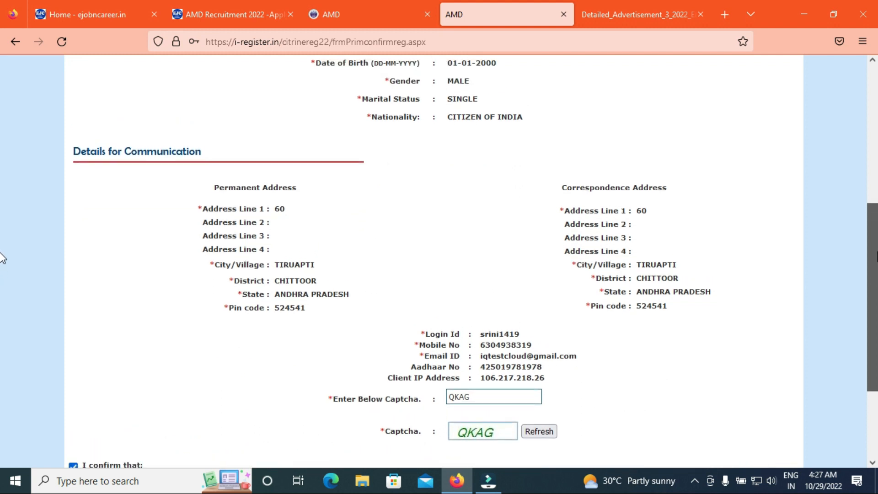
scroll(3, 259, "down", 2)
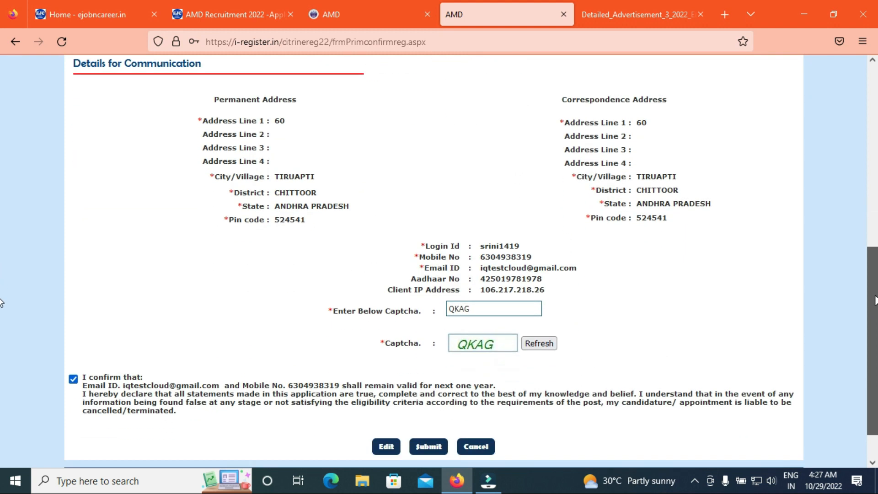
scroll(875, 300, "down", 1)
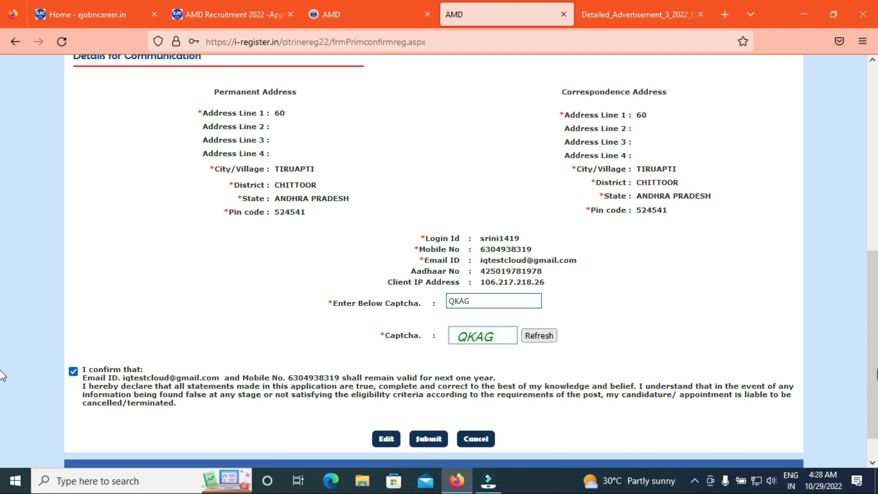
scroll(2, 262, "up", 3)
scroll(3, 261, "up", 3)
scroll(472, 432, "down", 7)
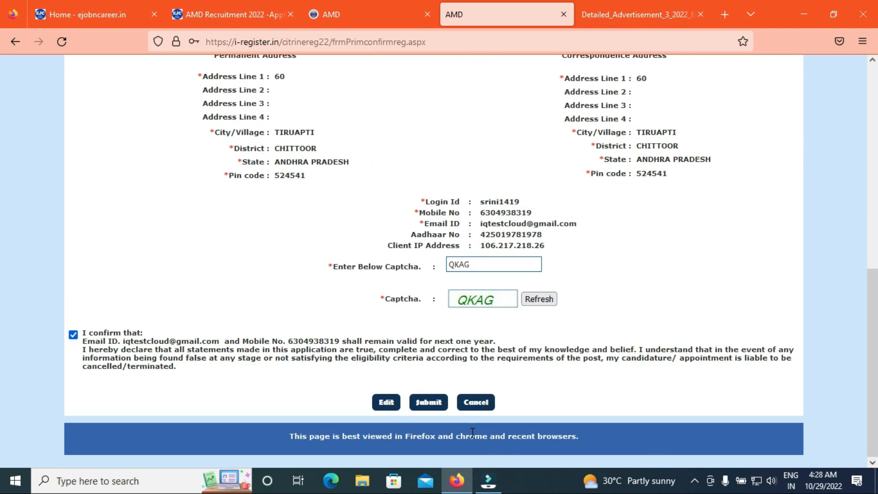
Step: Submit the one-time registration and open the user login page at the registered login ID field
left_click(438, 408)
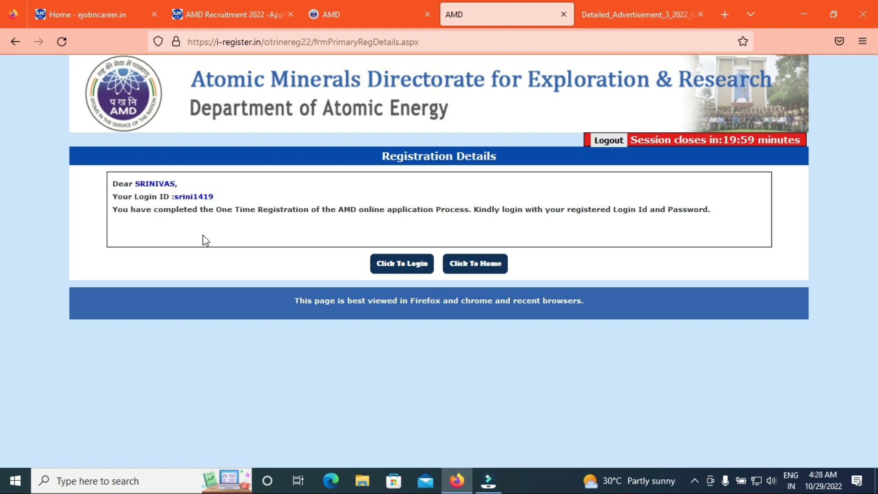
left_click(406, 269)
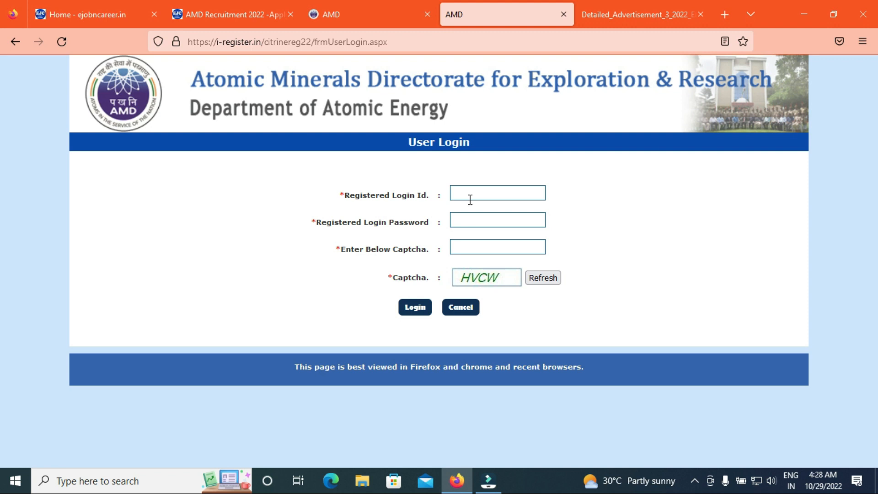
left_click(469, 199)
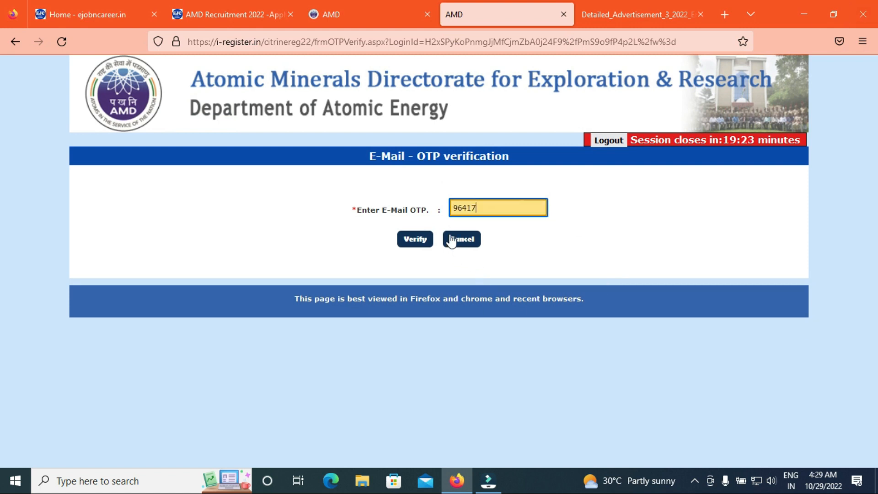
Step: Verify the e-mail OTP and open the new registration for post code 03, SECURITY GUARD
left_click(419, 249)
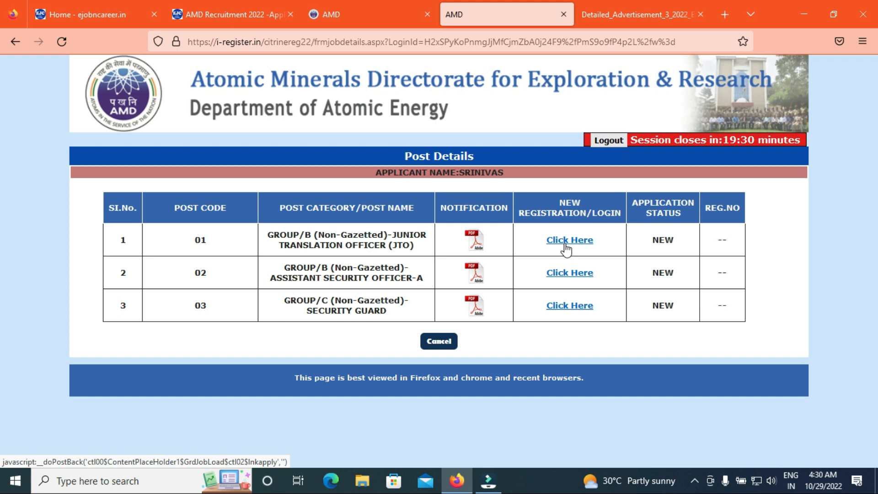
left_click(572, 310)
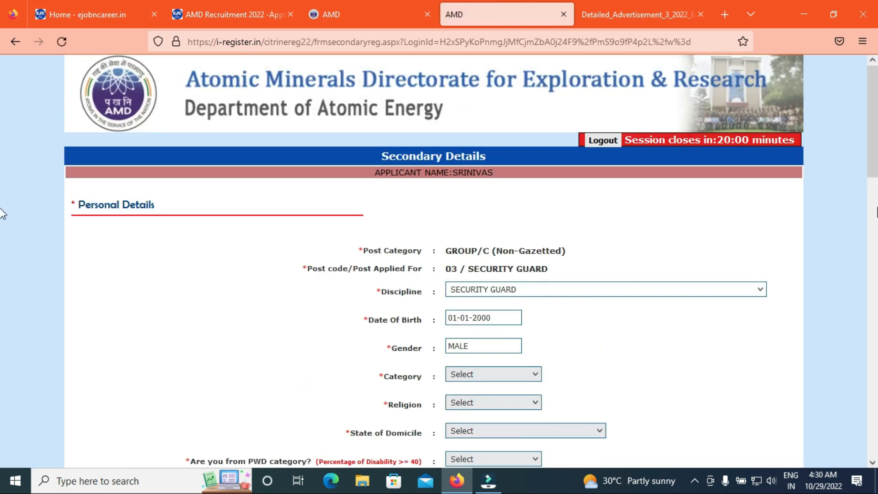
Step: Set the applicant's category to UR in Personal Details
scroll(2, 167, "down", 3)
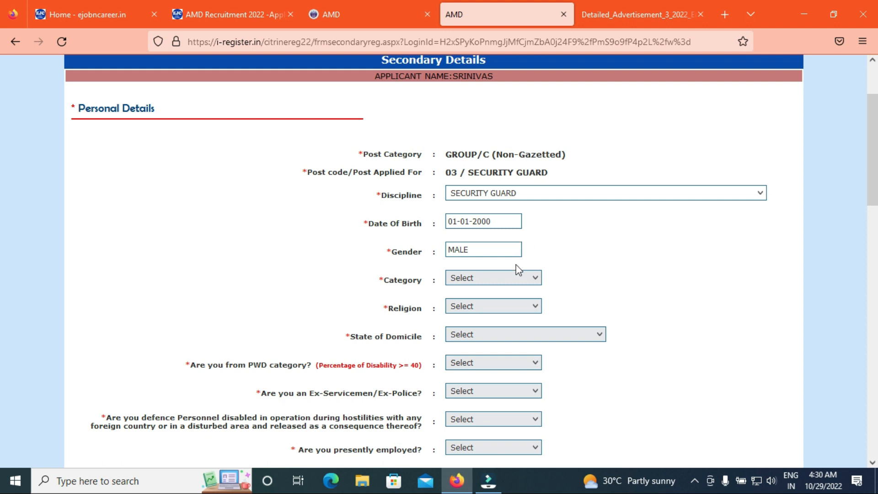
left_click(516, 279)
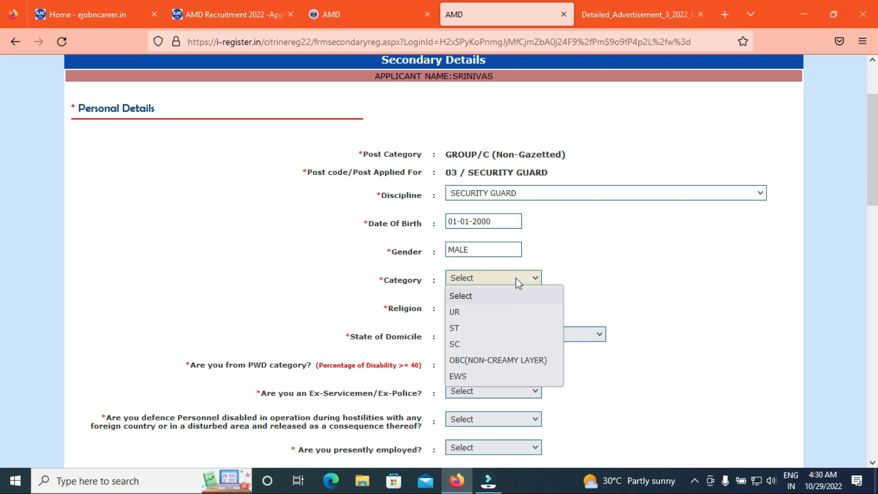
left_click(472, 310)
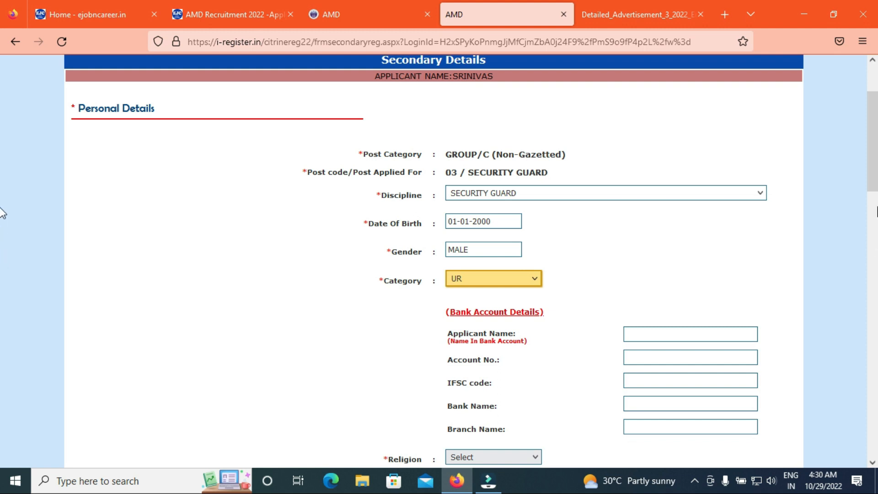
Step: Set the religion to HINDU and the state of domicile to ANDHRA PRADESH
left_click(874, 211)
left_click_drag(875, 226, 875, 161)
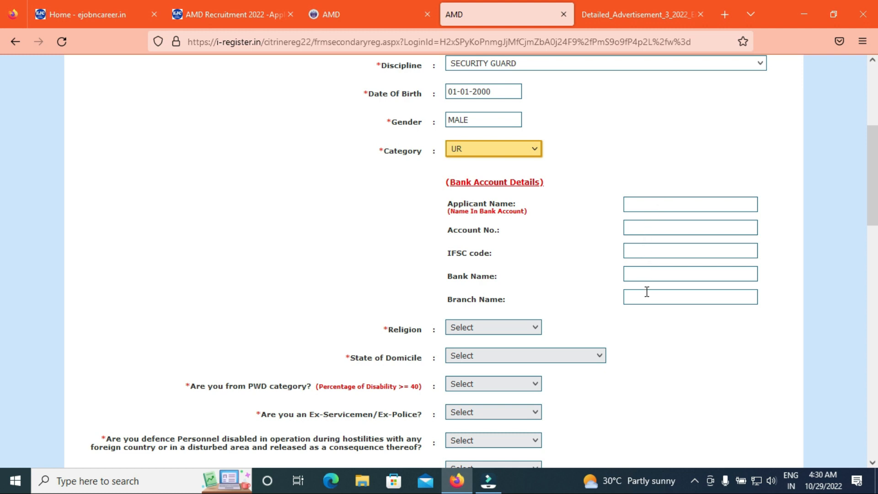
left_click(507, 327)
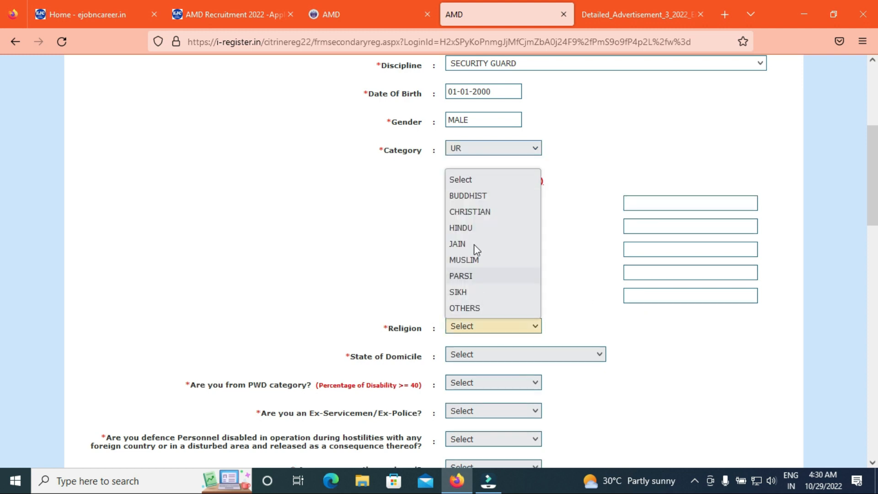
left_click(470, 227)
left_click(470, 359)
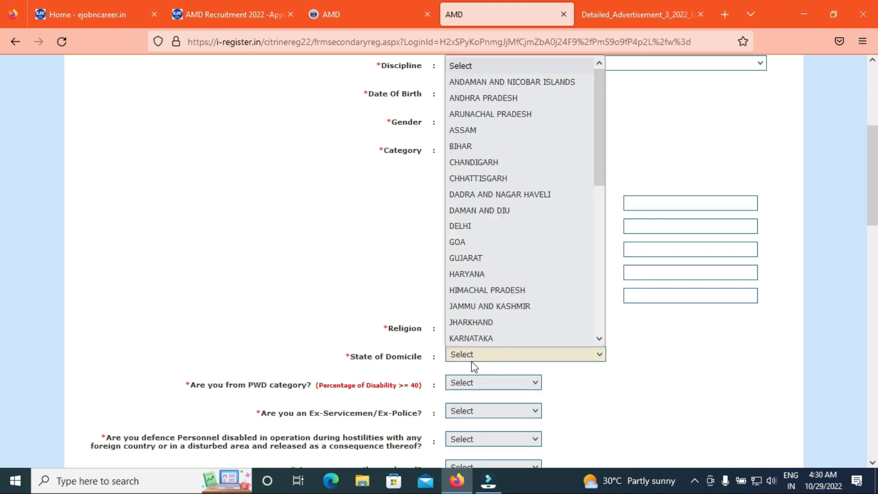
left_click(510, 96)
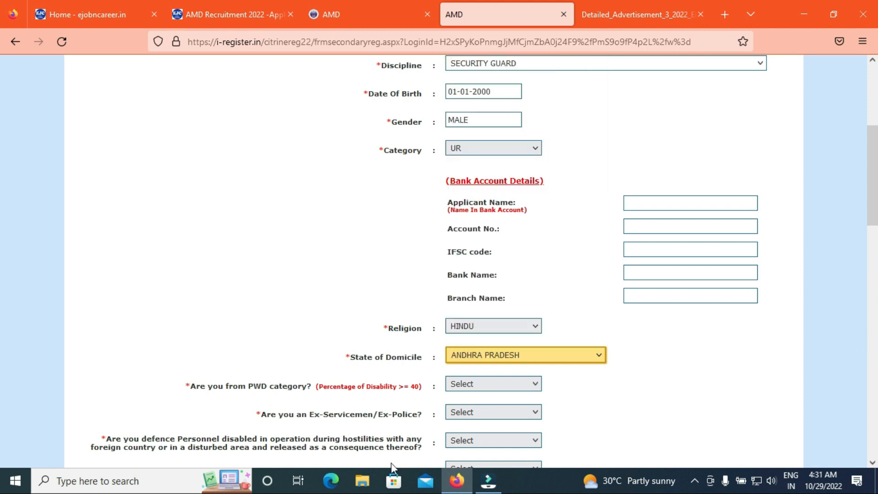
Step: Answer No to both the PWD category and the Ex-Servicemen/Ex-Police questions
left_click(467, 383)
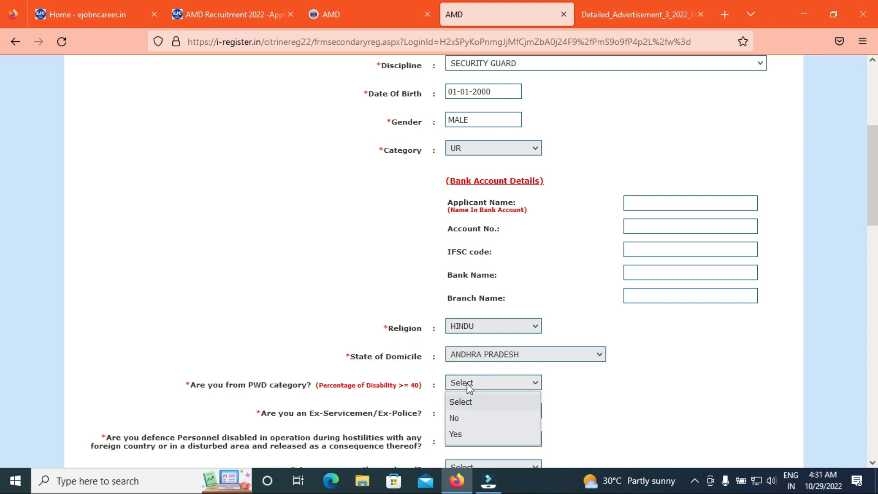
left_click(458, 418)
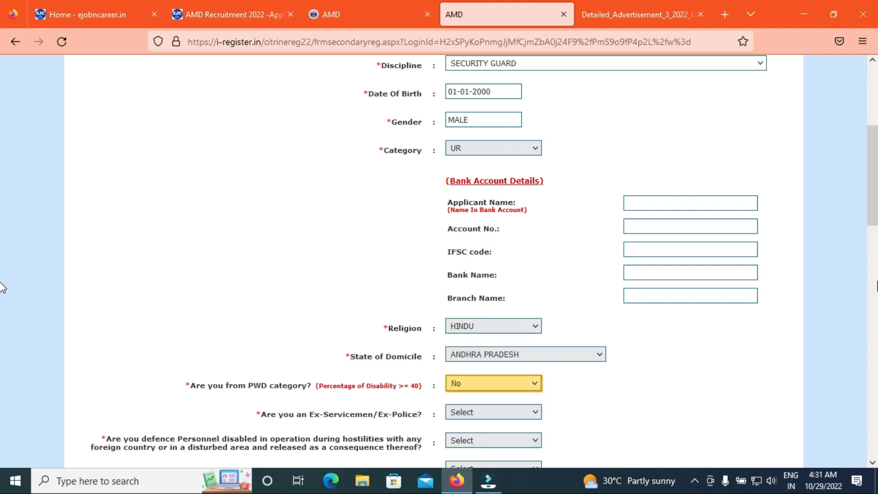
left_click(514, 413)
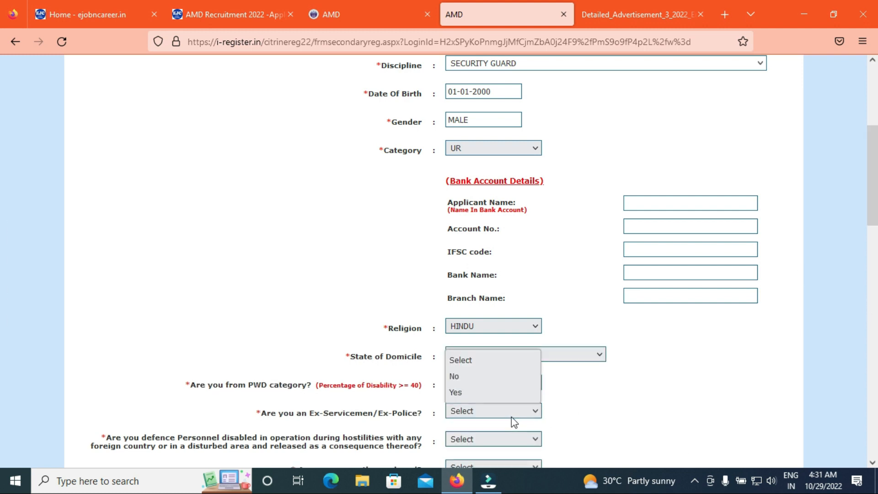
left_click(475, 375)
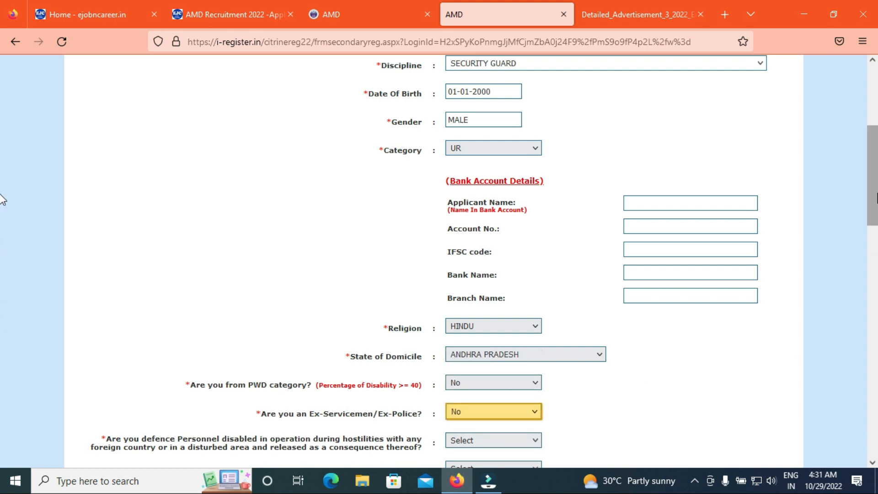
Step: Answer No to the questions on defence personnel disabled in operation and on present employment
scroll(2, 215, "down", 1)
scroll(2, 215, "down", 2)
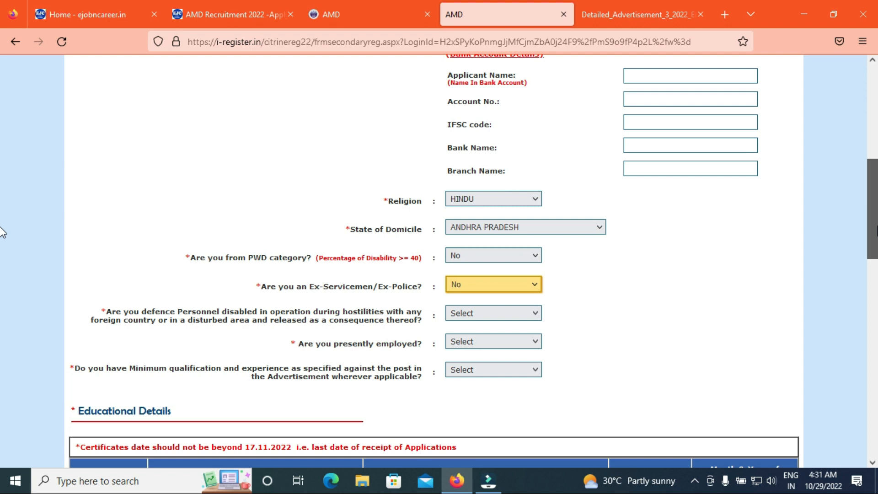
left_click_drag(877, 226, 877, 226)
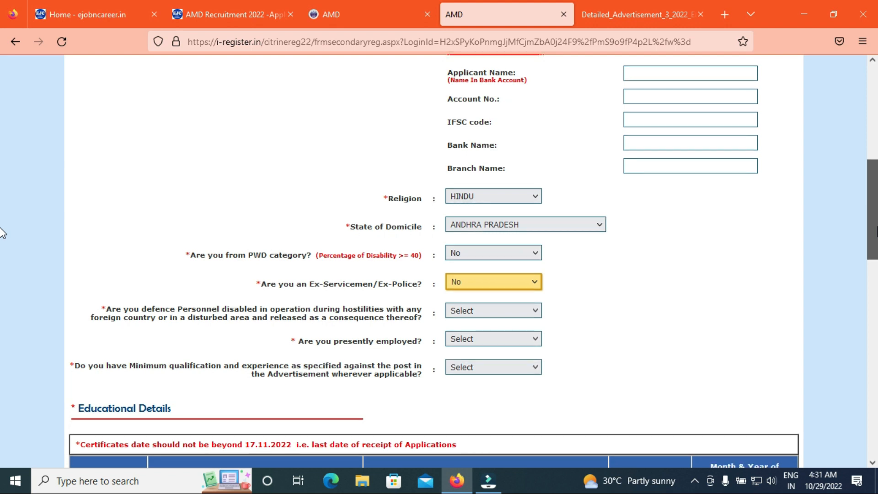
left_click_drag(876, 231, 877, 232)
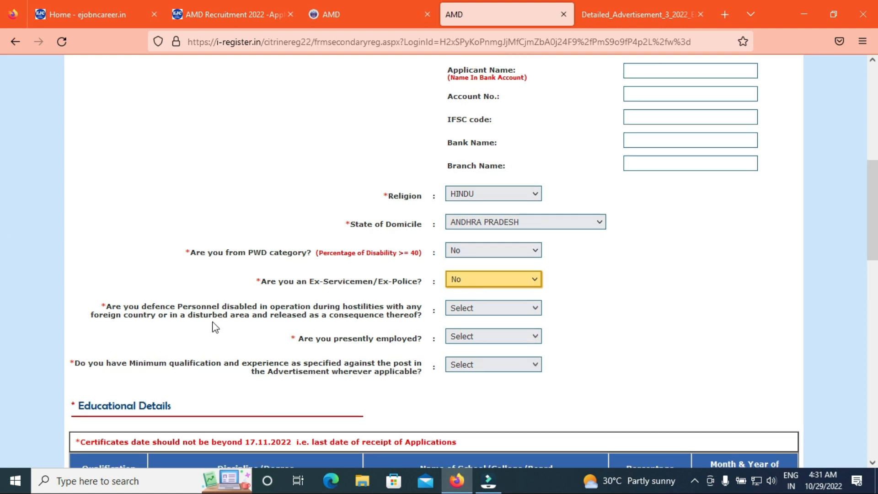
left_click(459, 311)
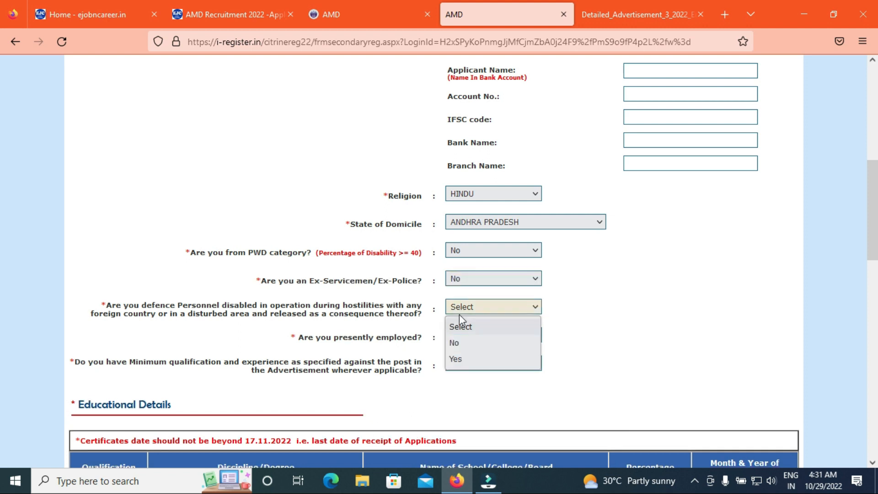
left_click(457, 342)
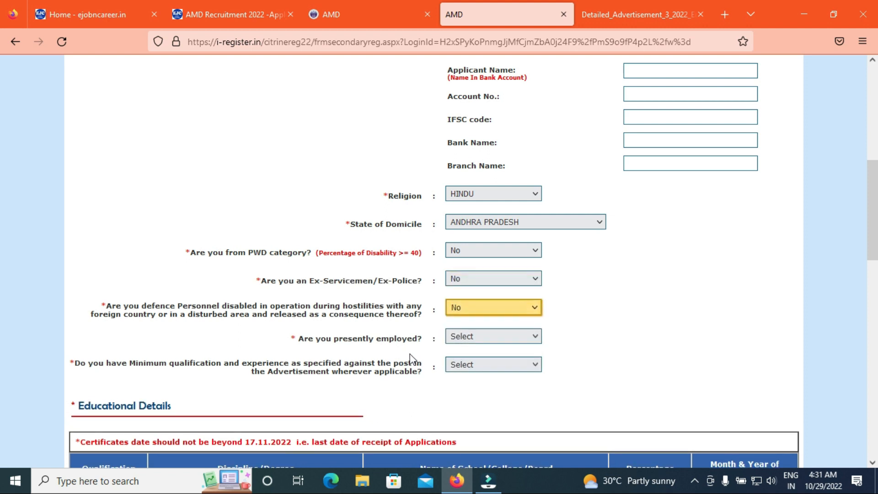
left_click(461, 341)
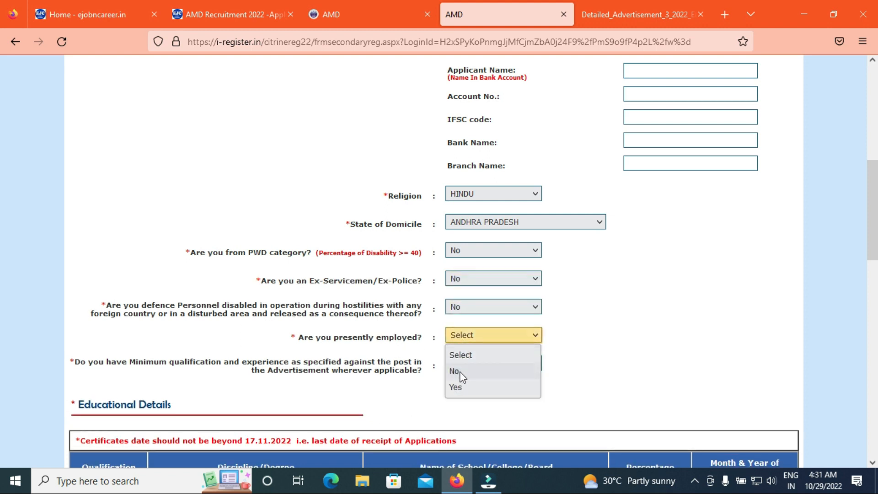
left_click(460, 370)
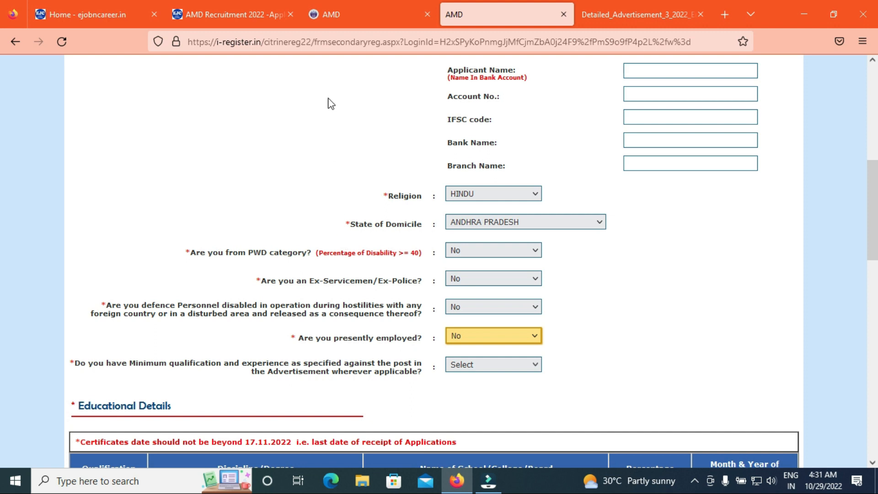
Step: Answer Yes to having the minimum qualification and experience specified for the post
left_click(500, 377)
left_click(497, 371)
left_click(466, 414)
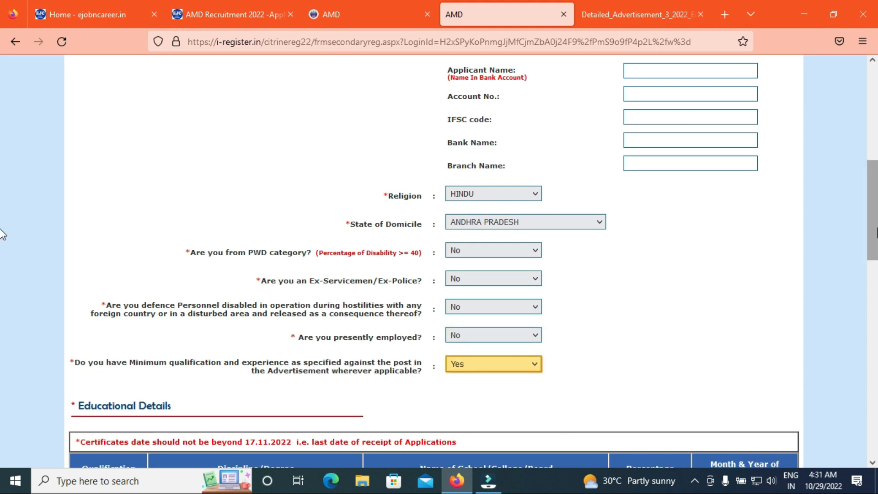
Step: Examine the Educational Details table and the month and year of passing picker for SSC/10th
scroll(4, 235, "down", 3)
scroll(2, 288, "down", 2)
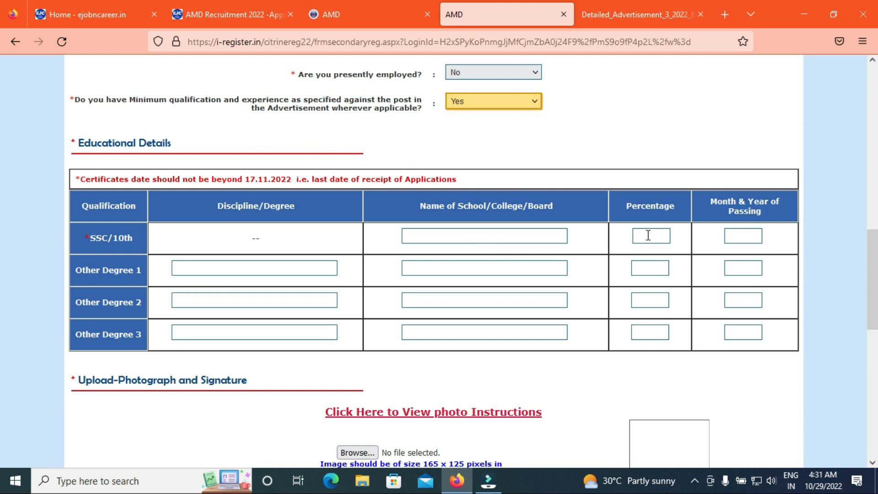
left_click(742, 236)
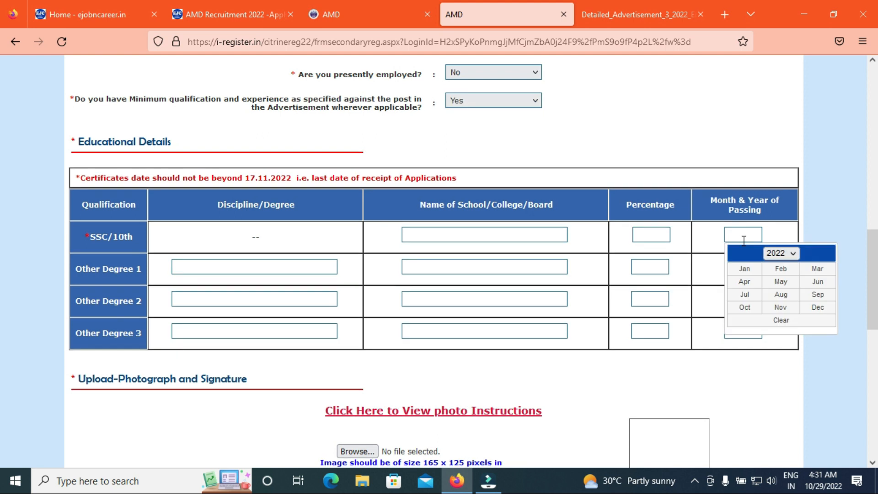
left_click(694, 246)
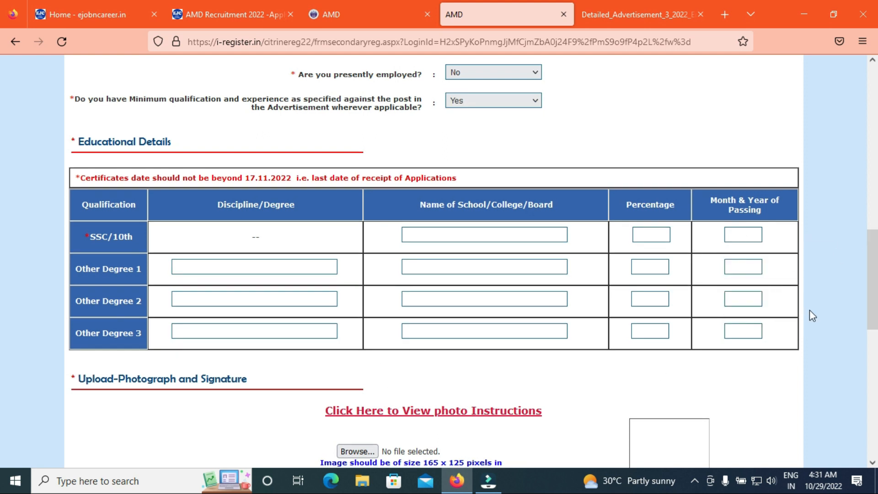
Step: View the photo instructions with sample acceptable and unacceptable photographs, and return to the application form
scroll(2, 249, "down", 3)
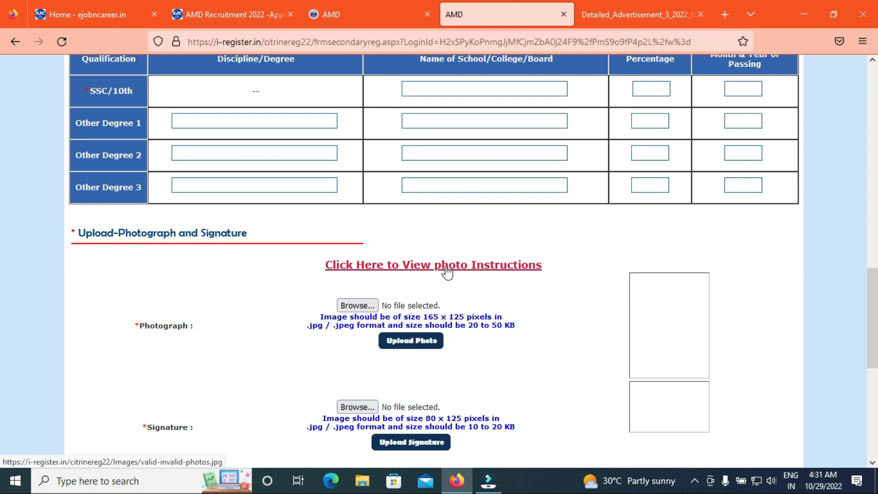
left_click(446, 275)
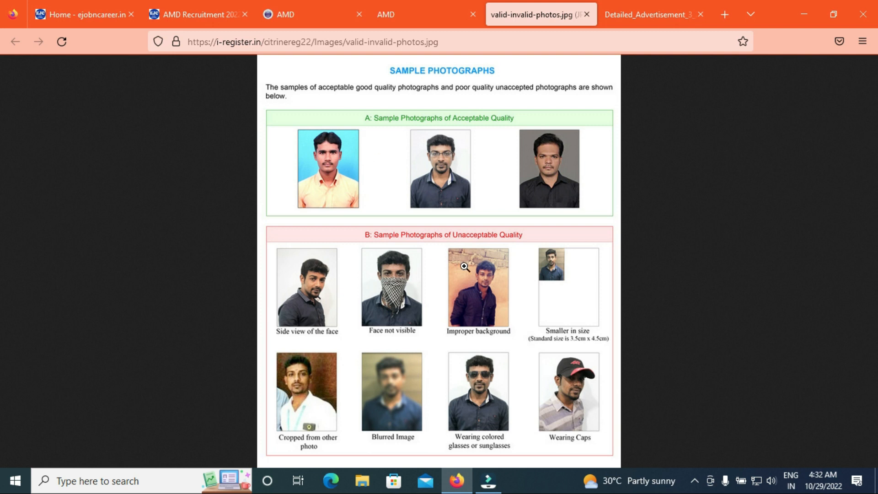
left_click(398, 22)
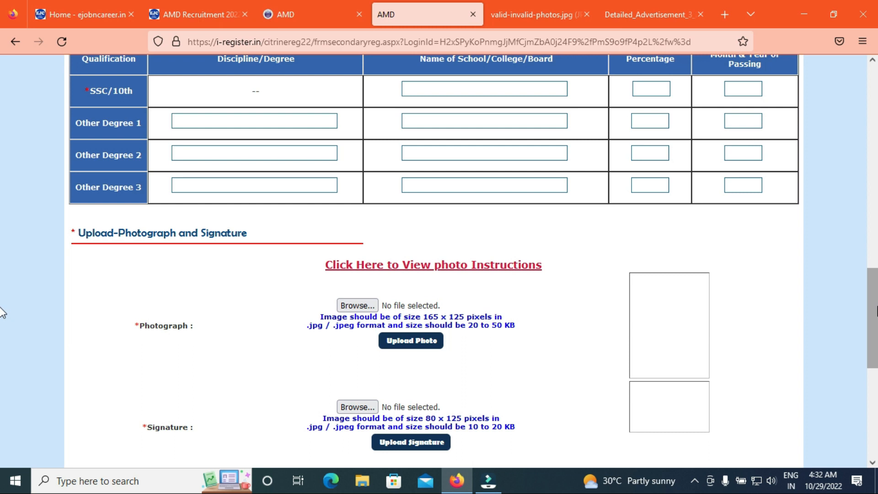
Step: Set Examination Centre Choice 1 to HYDERABAD
scroll(2, 320, "down", 3)
scroll(3, 350, "down", 2)
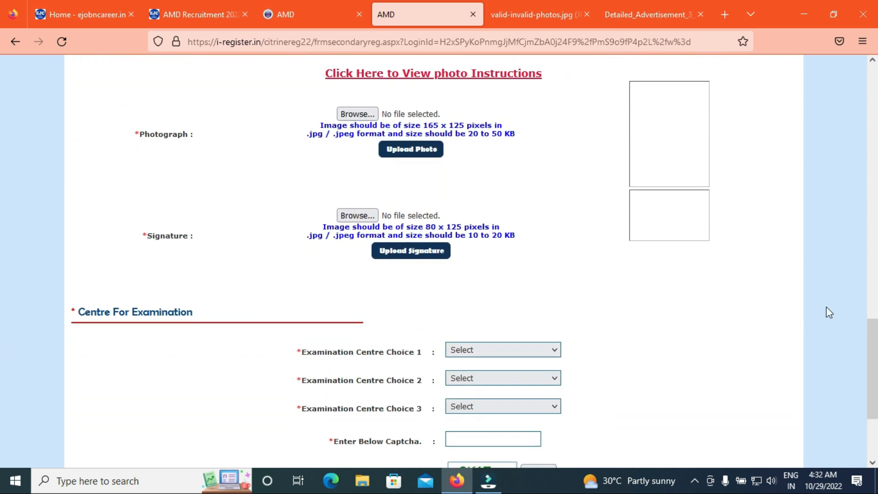
scroll(2, 380, "down", 2)
scroll(2, 388, "down", 2)
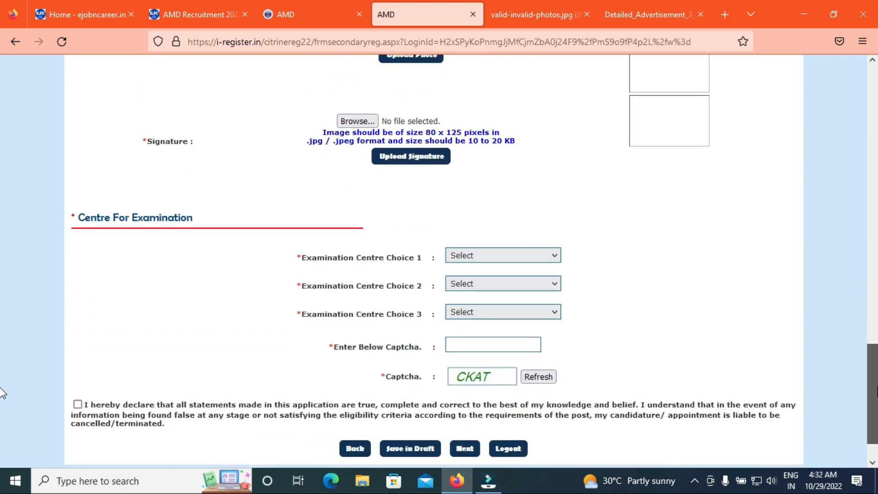
left_click(499, 216)
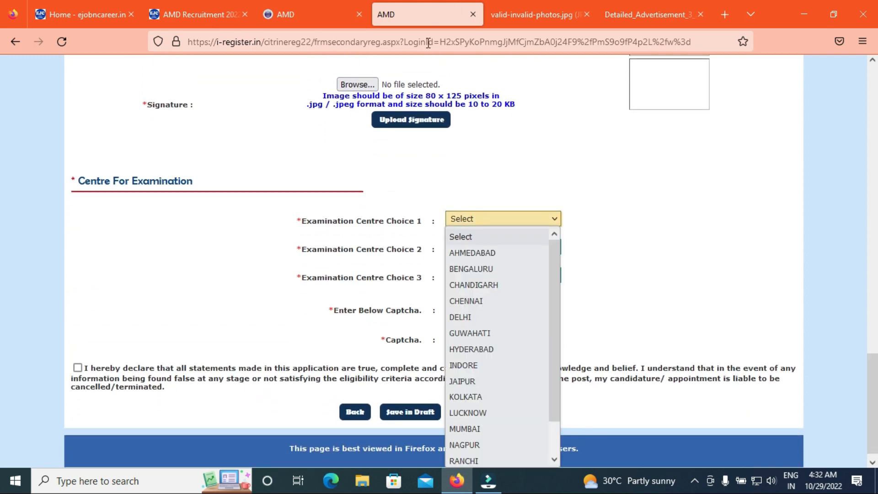
left_click(497, 349)
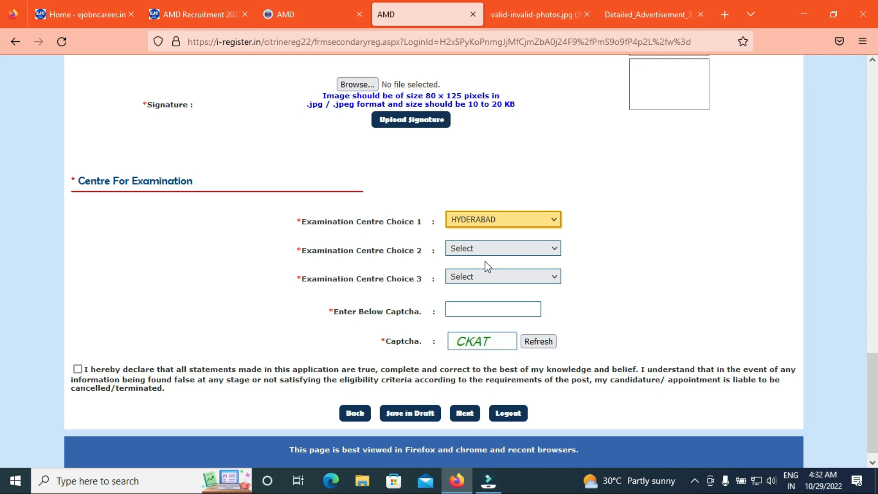
Step: Set Examination Centre Choice 2 to VISAKHAPATNAM
left_click(486, 248)
left_click_drag(561, 339, 555, 402)
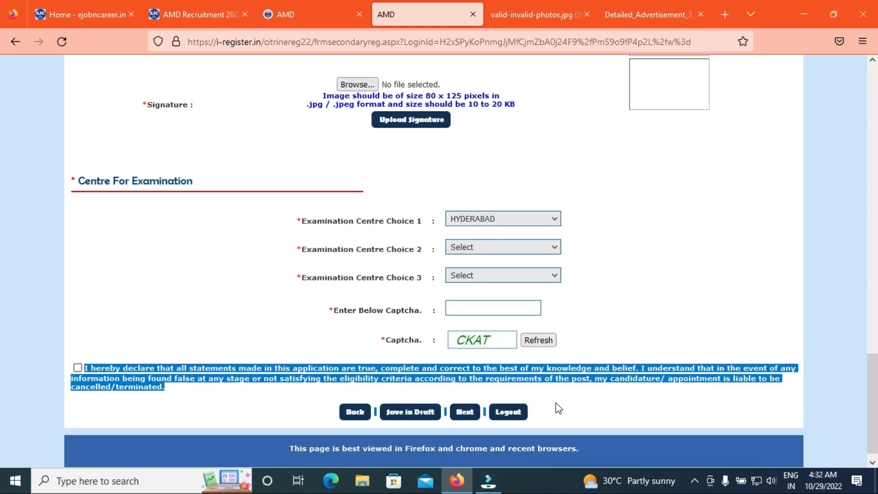
left_click(537, 252)
left_click_drag(558, 282, 570, 399)
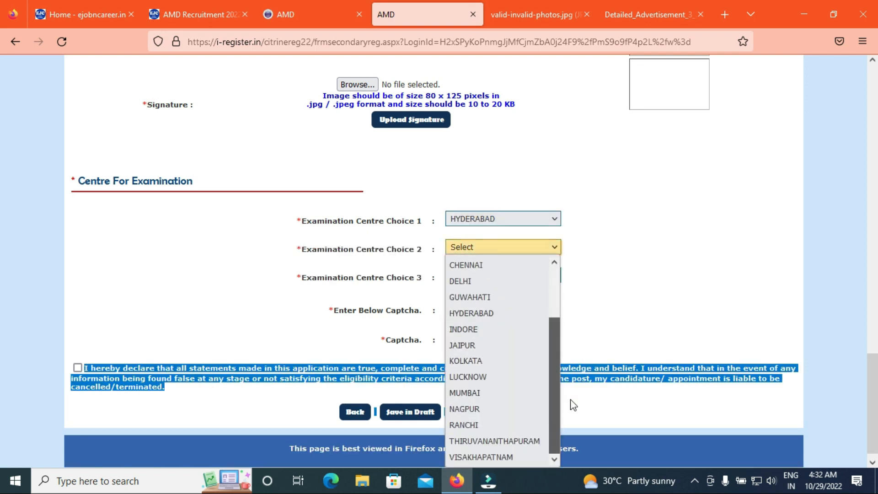
left_click(505, 457)
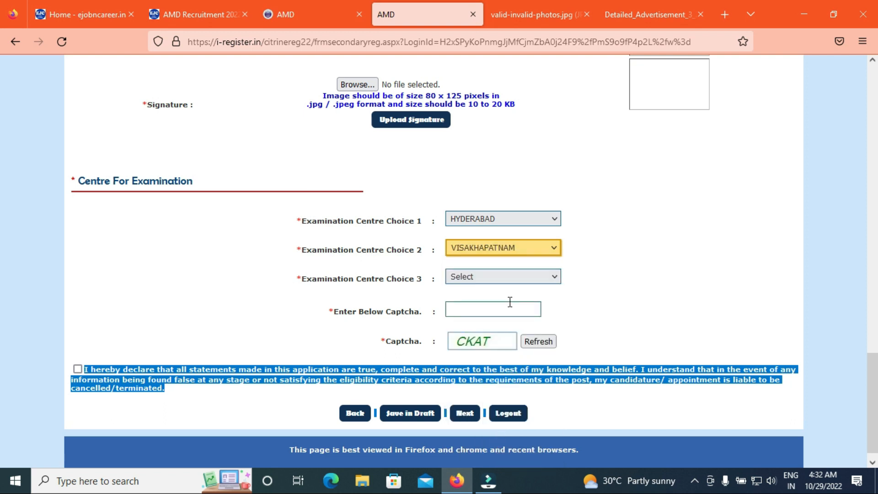
Step: Set Examination Centre Choice 3 to CHENNAI, go to the captcha field and accept the declaration of true statements
left_click(529, 277)
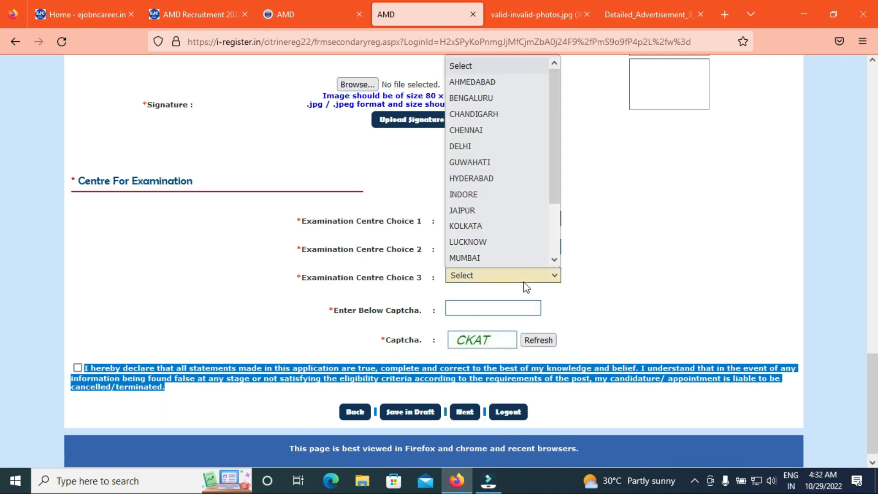
left_click(470, 130)
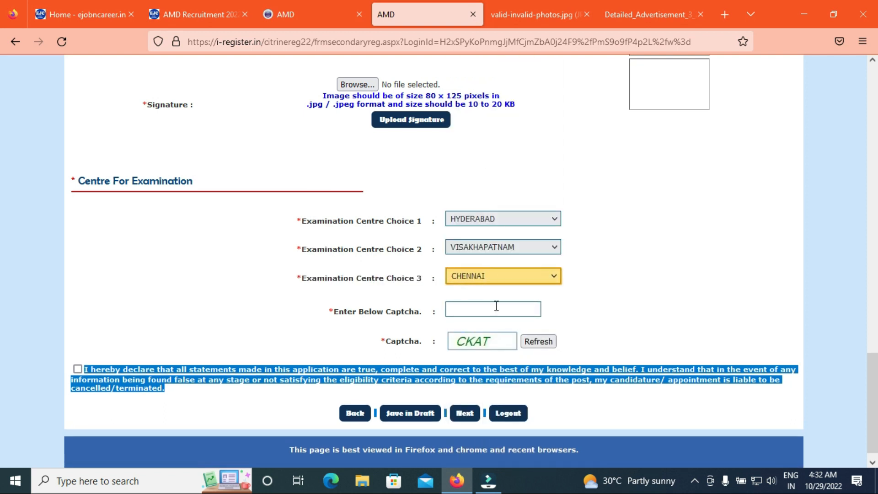
left_click(467, 310)
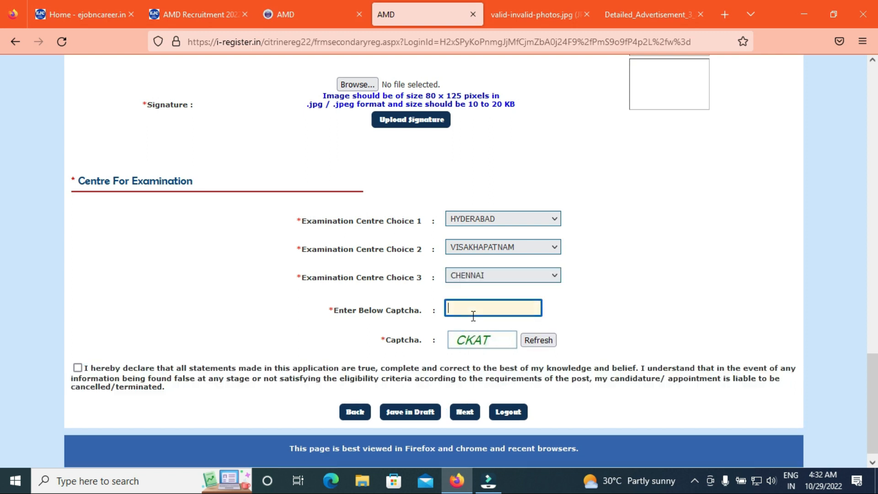
left_click(78, 369)
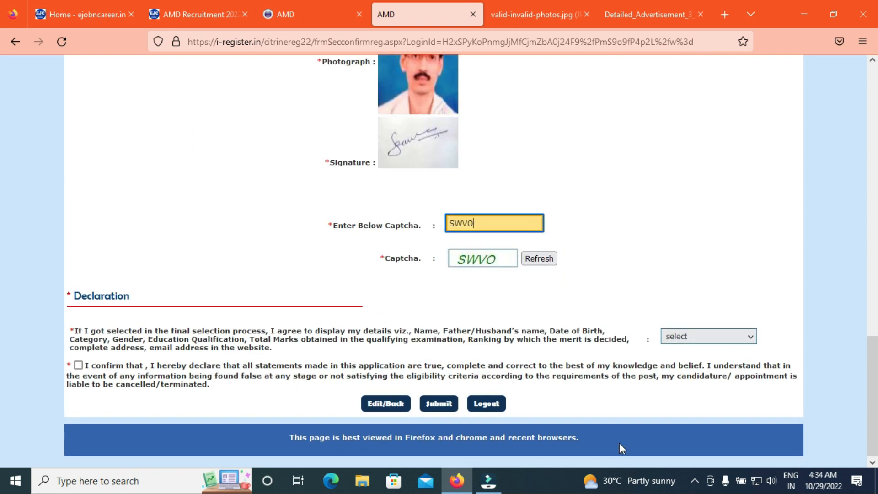
Step: On the application preview, confirm the final declaration and set the consent to display details on the website to Yes
scroll(2, 286, "up", 2)
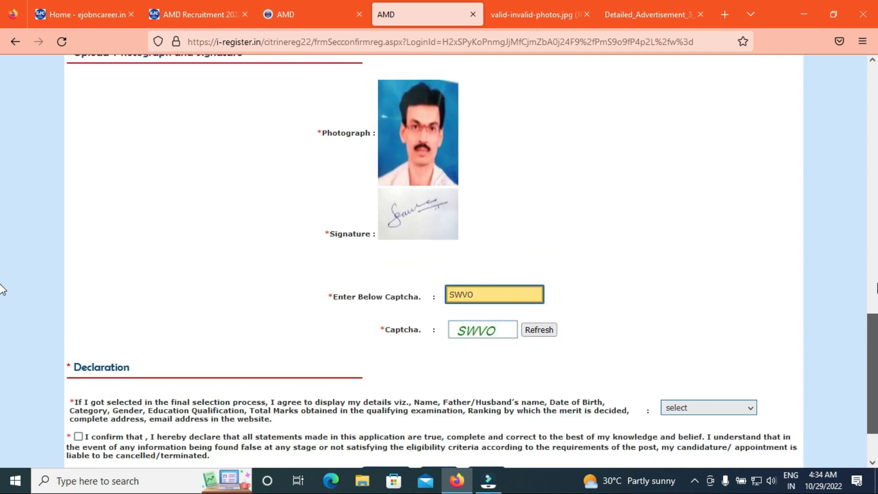
scroll(1, 289, "up", 20)
scroll(2, 357, "down", 19)
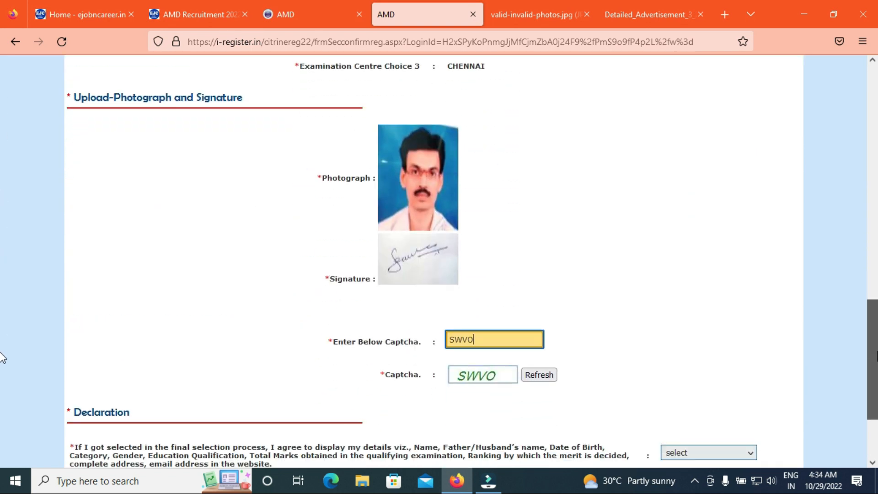
scroll(2, 356, "down", 3)
left_click(78, 364)
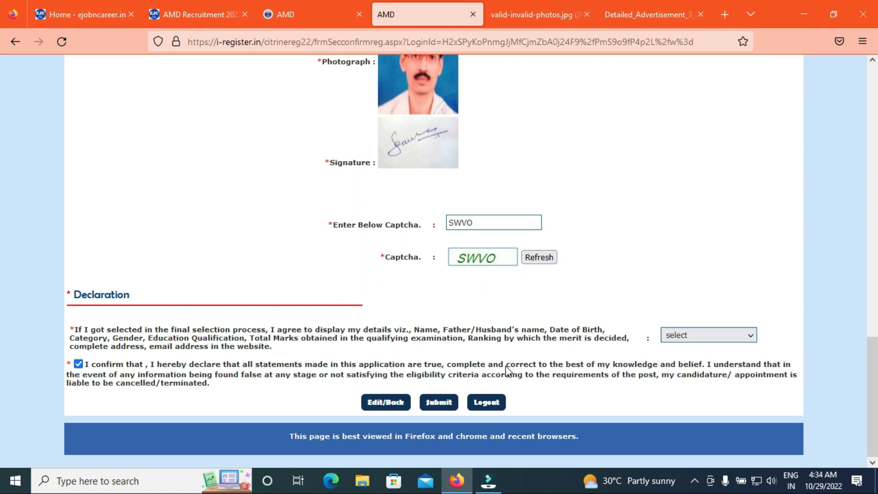
left_click(688, 336)
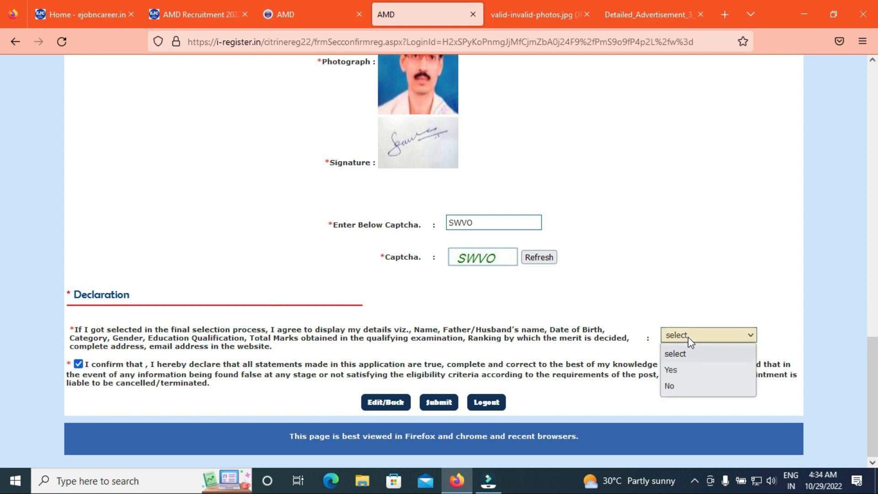
left_click(685, 374)
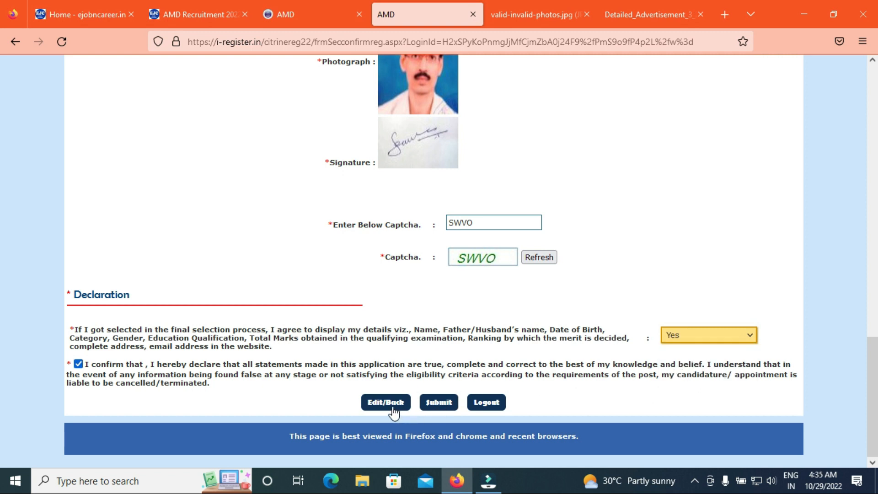
Step: Submit the Security Guard application and proceed from the registration details to the login page
left_click(442, 410)
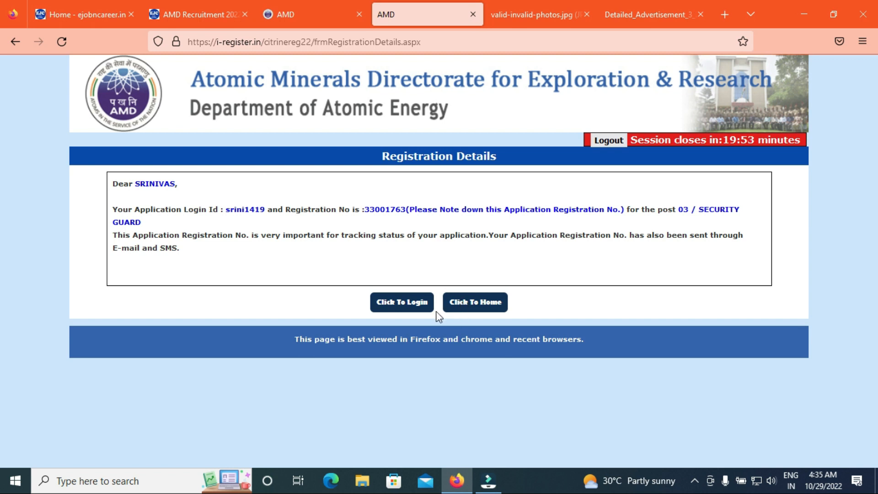
left_click(399, 313)
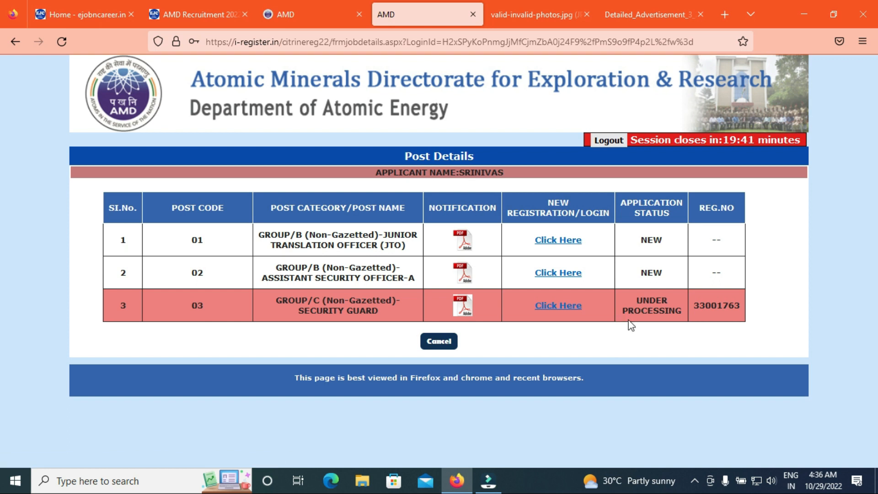
Step: Examine the age limit, qualification and fee details in the AMD Recruitment 2022 article, and return to the Post Details page
left_click(203, 9)
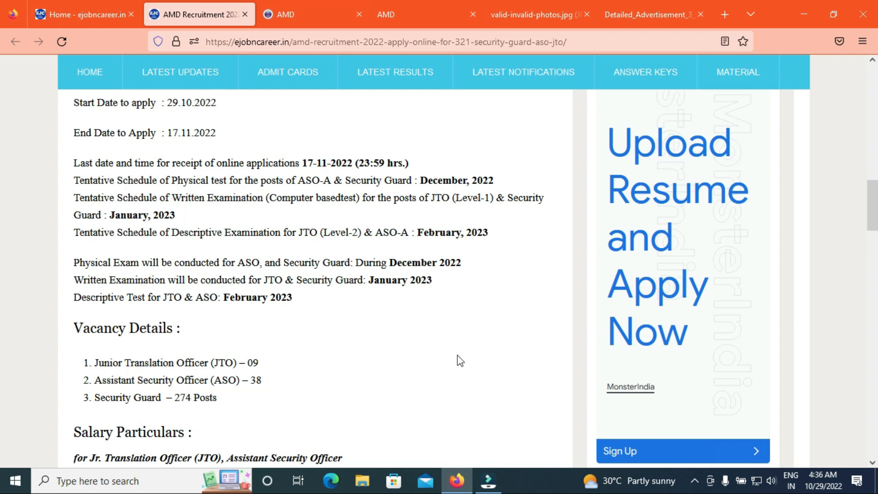
scroll(2, 251, "down", 5)
scroll(2, 250, "down", 4)
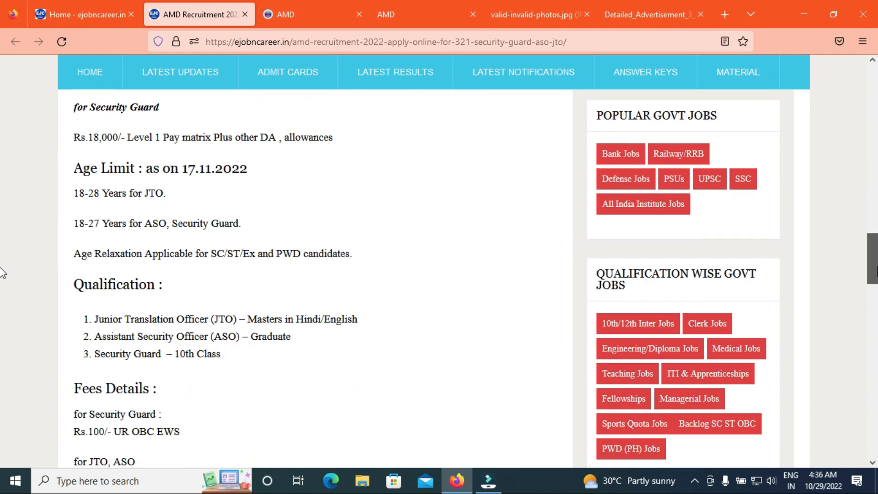
scroll(2, 273, "down", 2)
left_click_drag(877, 278, 462, 1)
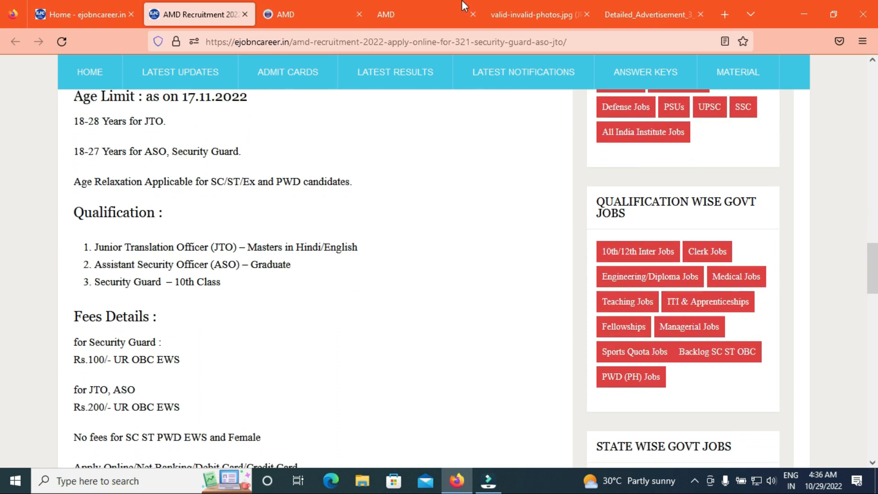
left_click(531, 14)
left_click(408, 5)
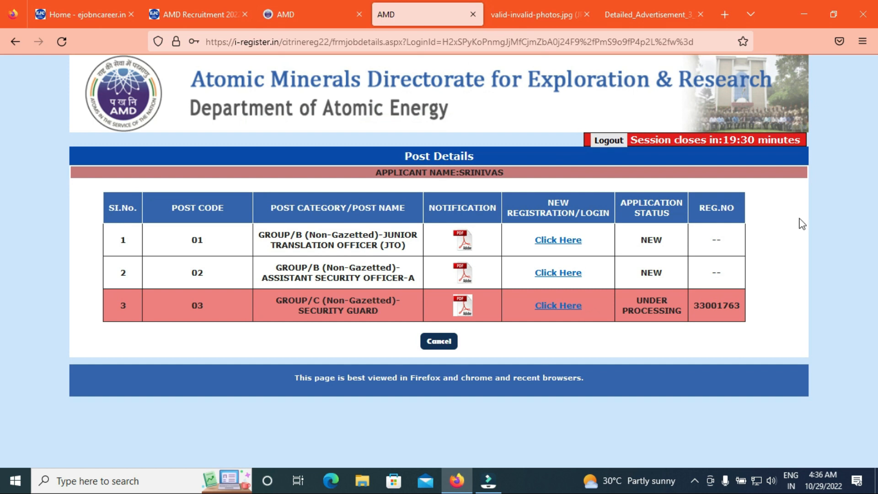